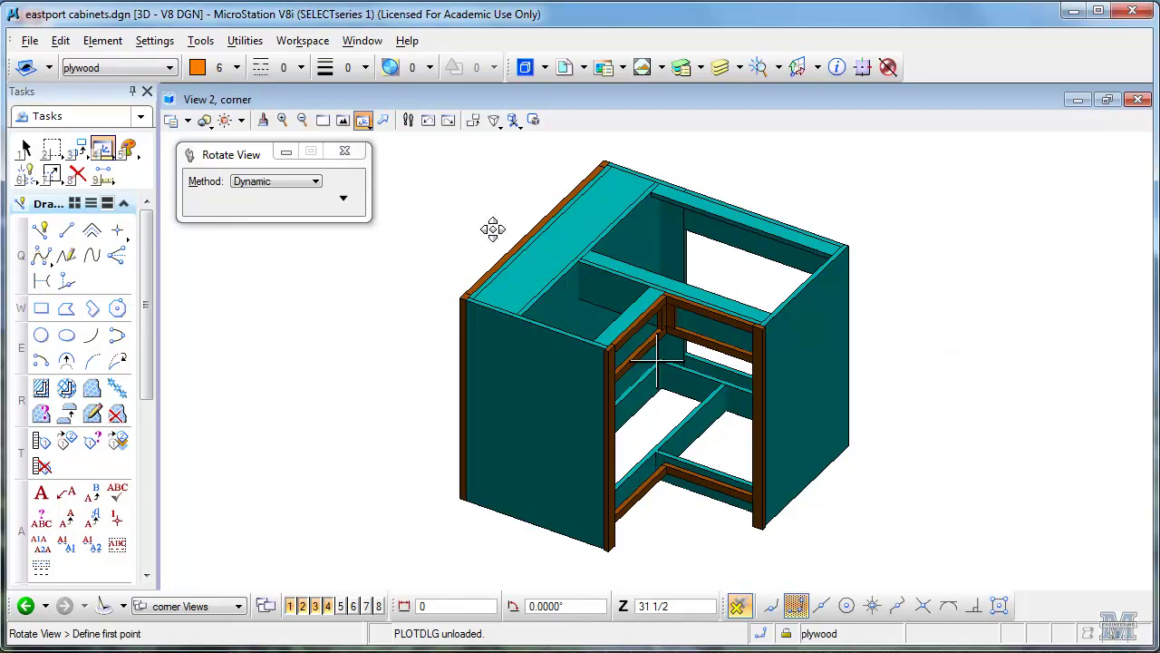
Orbit the corner cabinet model in View 2 to see it from another side.
left_click_drag(533, 318, 394, 306)
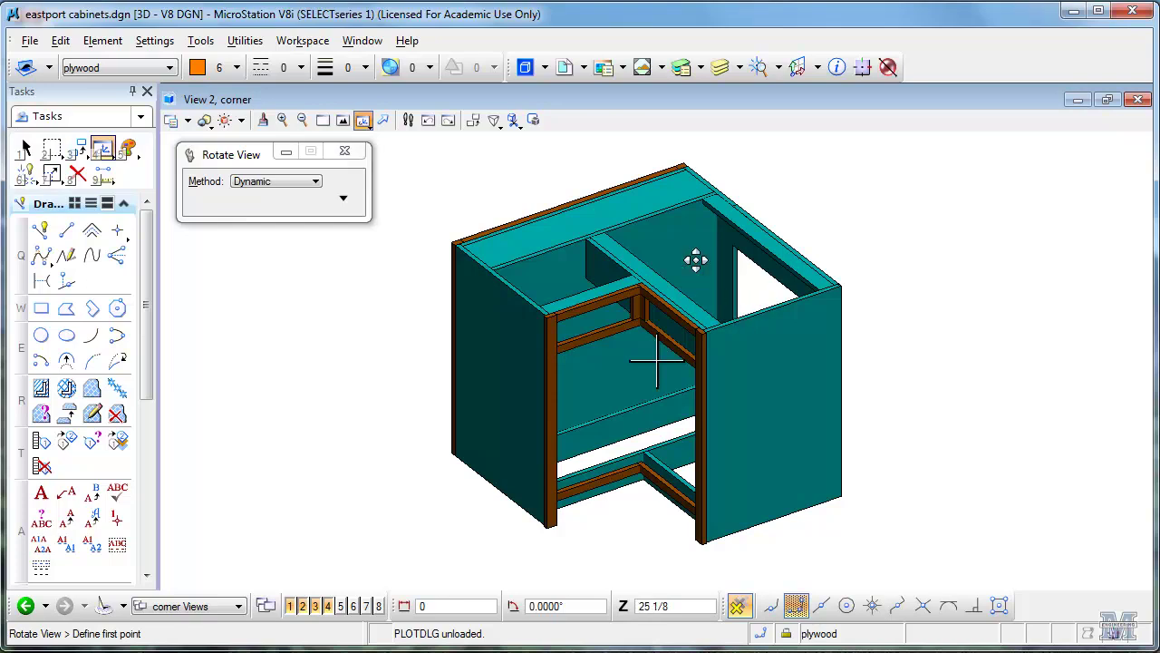
left_click(232, 607)
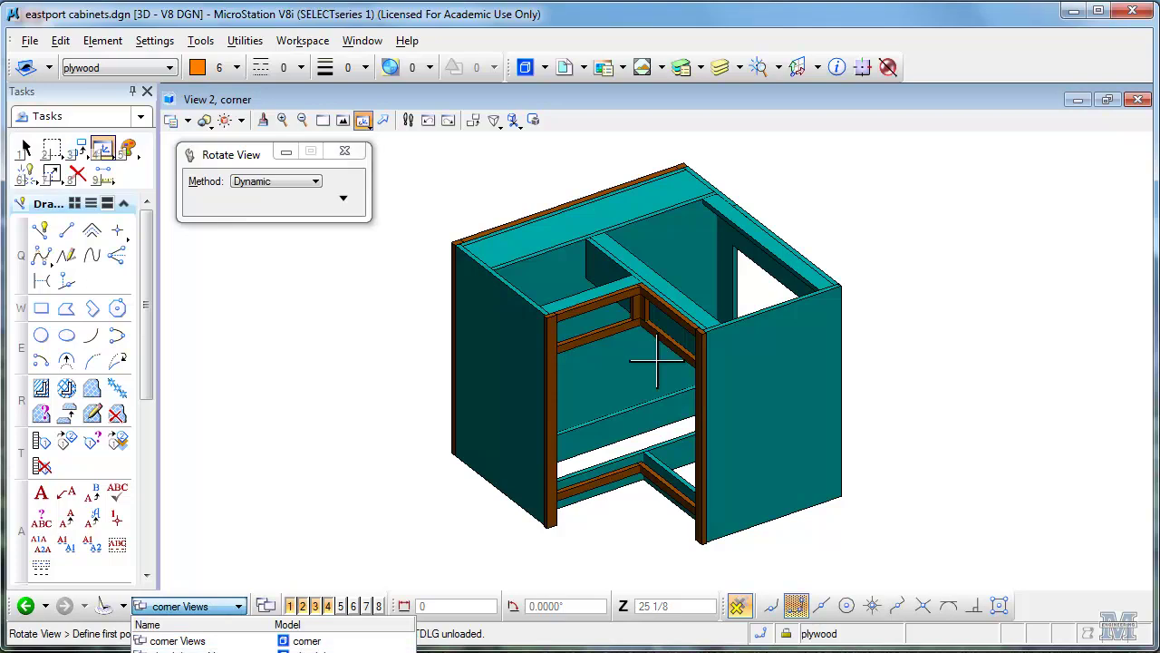
Switch to the 'Corner sheet View' group and review its six attached references.
left_click(181, 651)
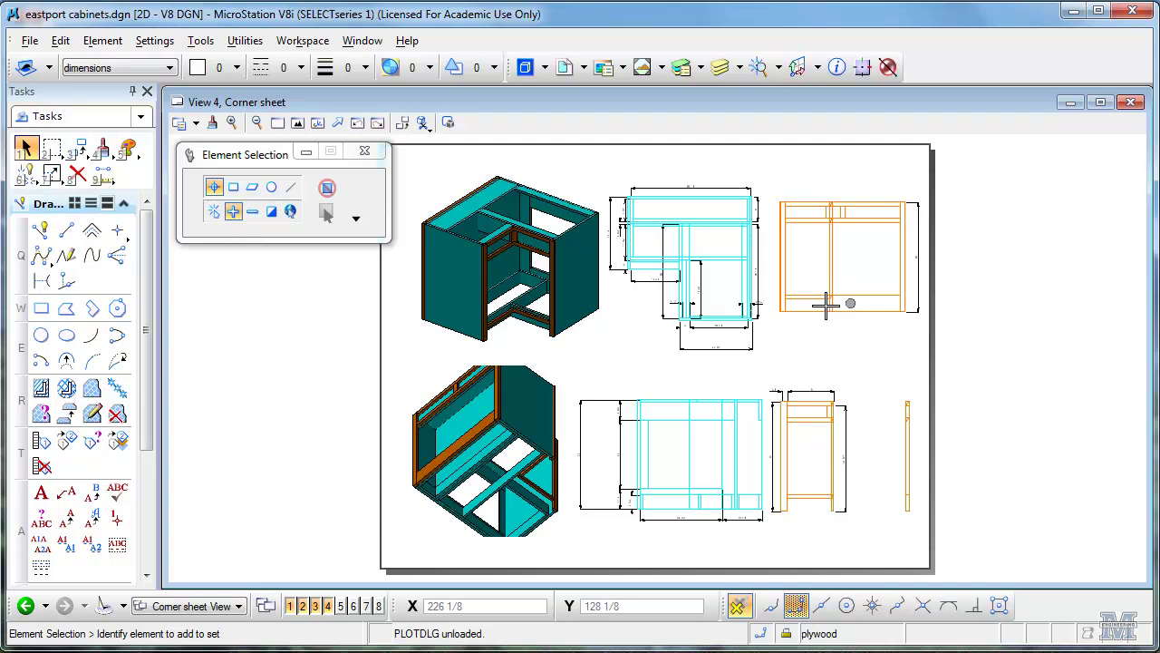
left_click(564, 68)
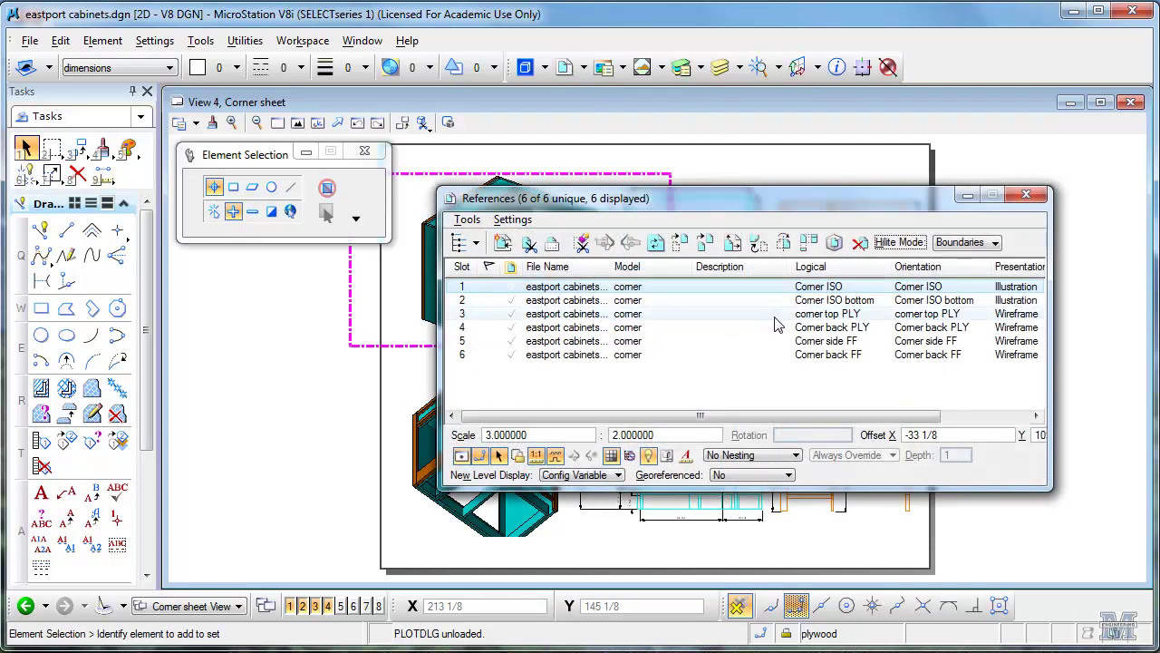
left_click(1028, 194)
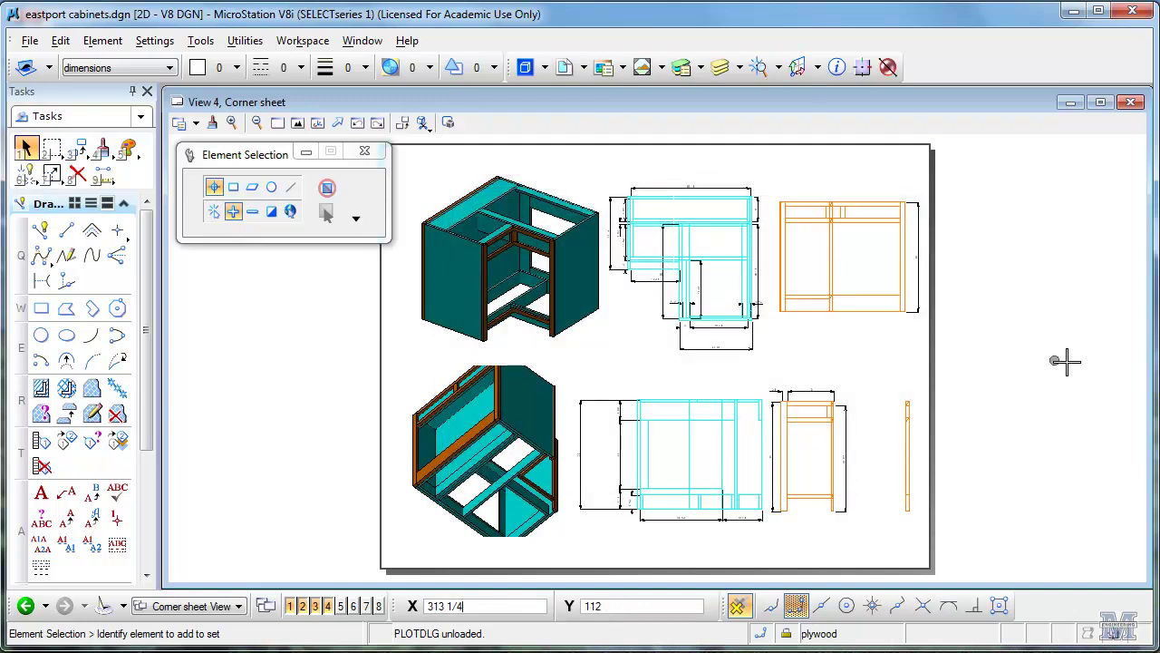
Return to the 3D corner view and enable Print to 3D in the Print dialog.
left_click(189, 606)
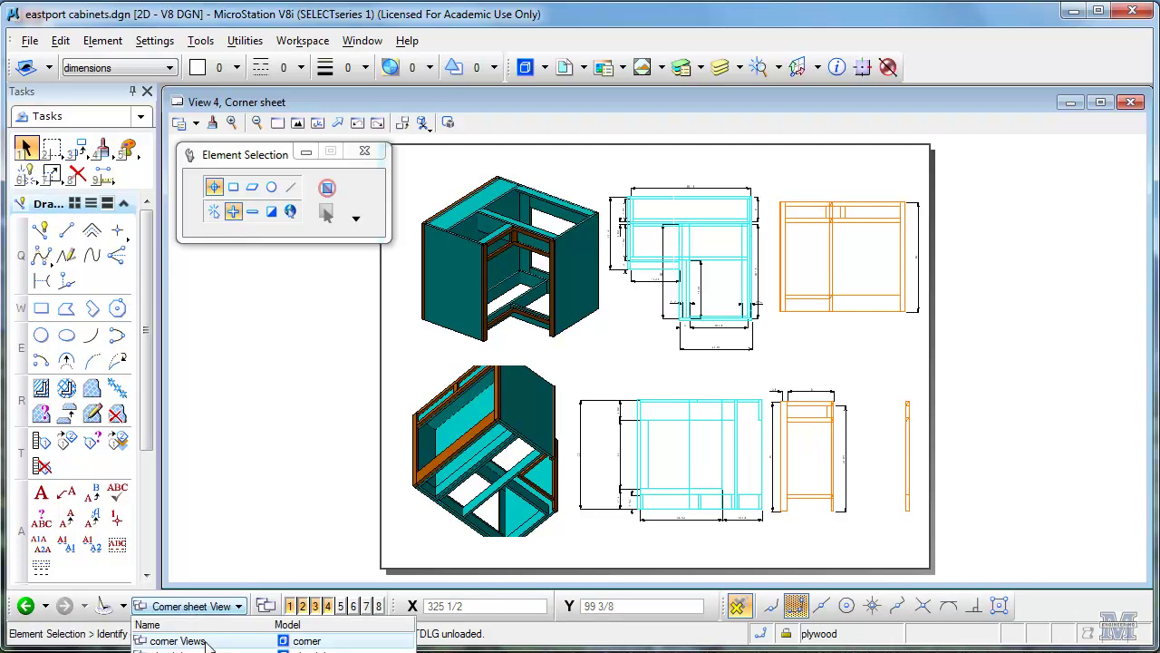
left_click(194, 641)
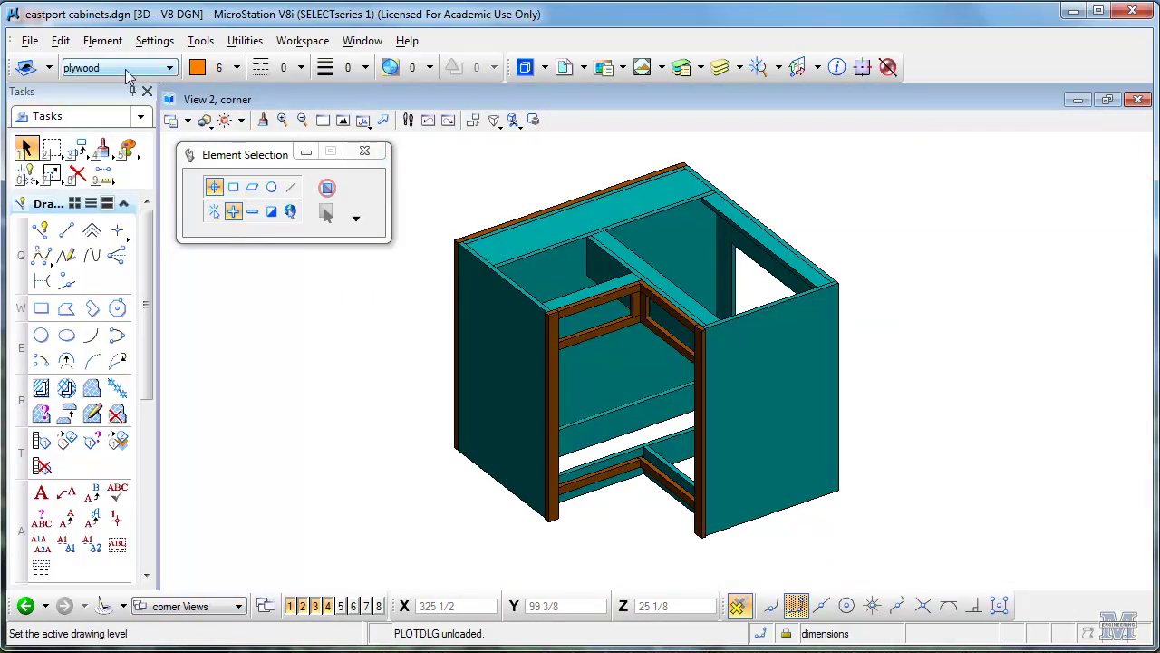
left_click(30, 41)
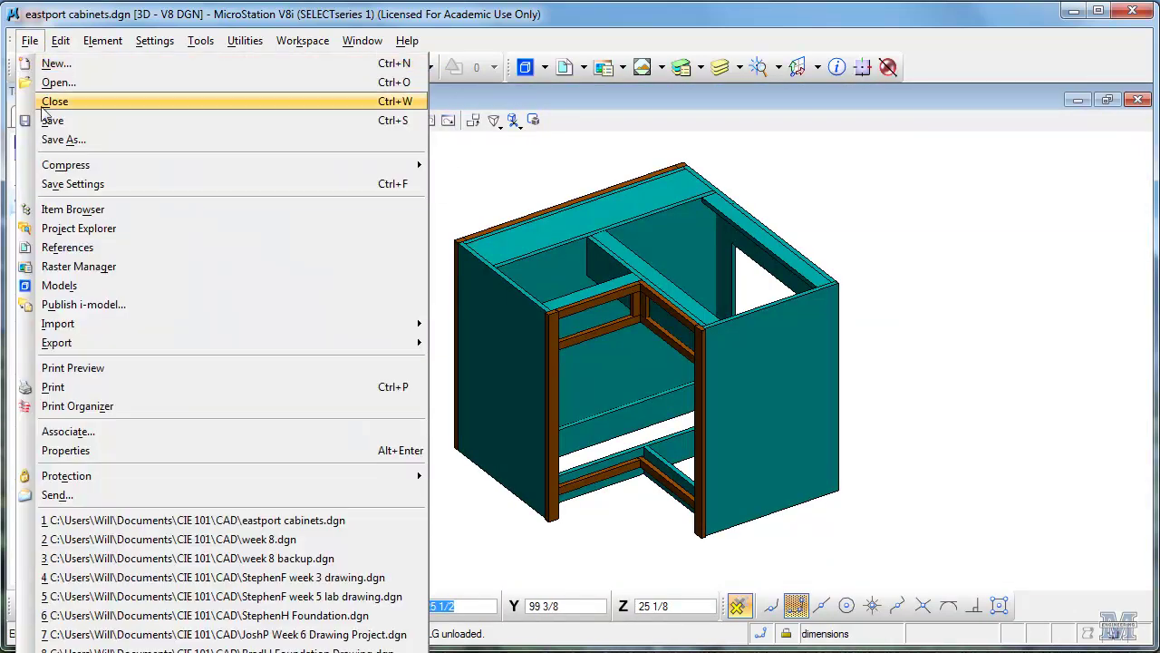
left_click(63, 389)
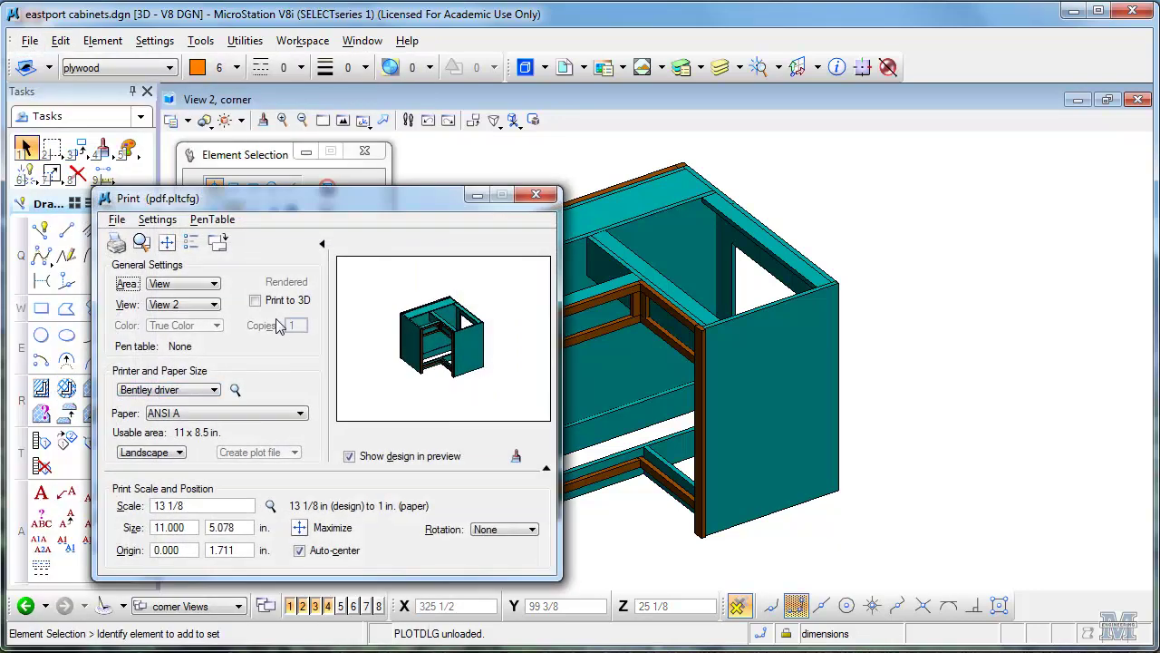
left_click(254, 302)
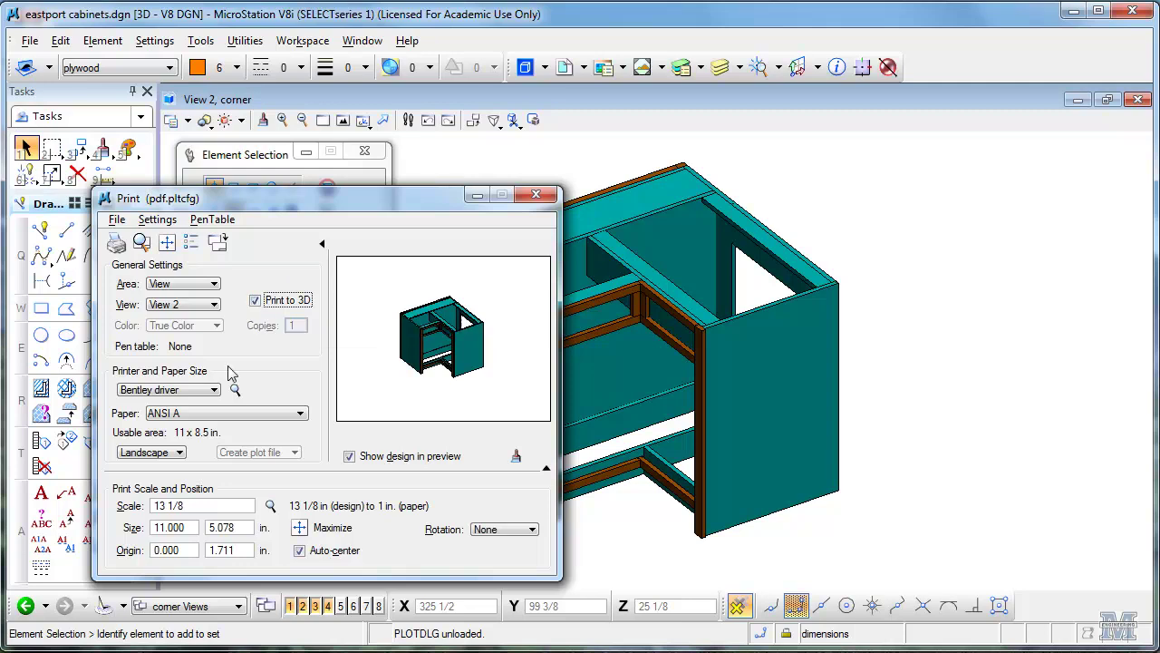
Print the view as a 3D PDF to the Desktop, replacing eastport cabinets-corner-000.pdf.
left_click(116, 242)
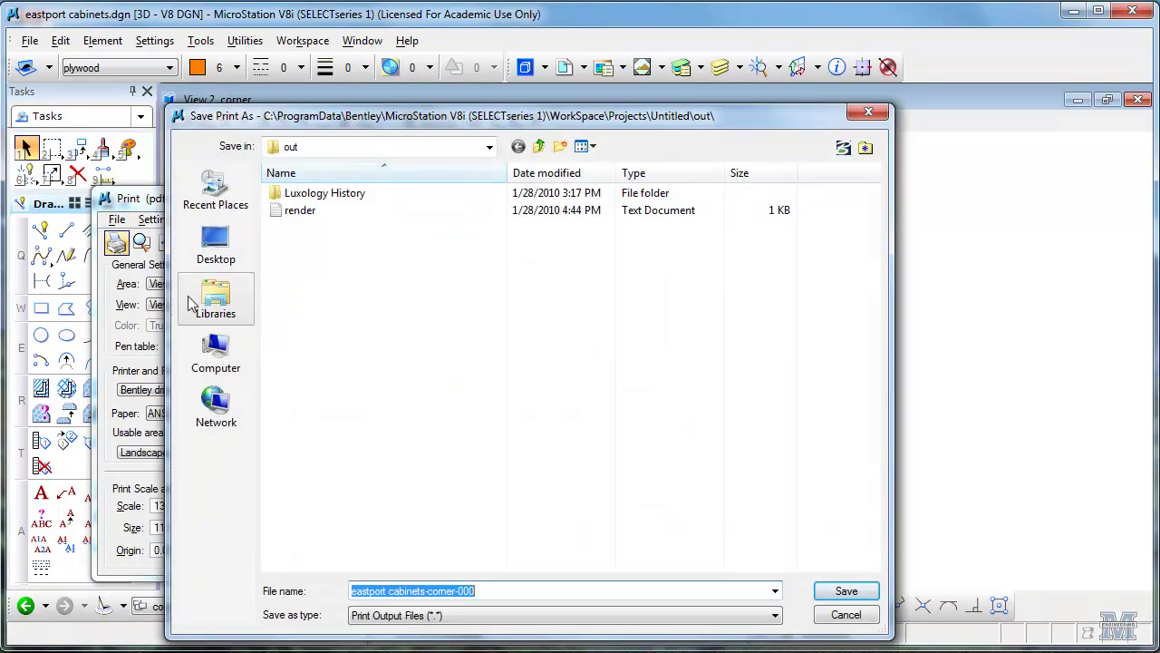
left_click(210, 299)
double_click(290, 197)
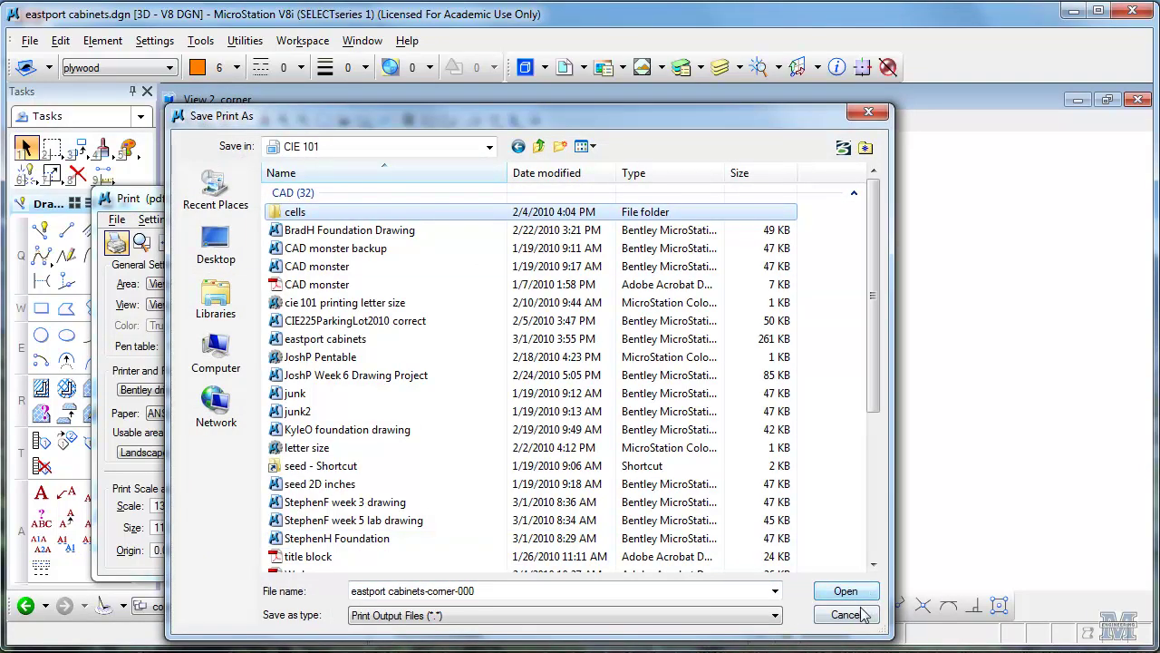
left_click(218, 256)
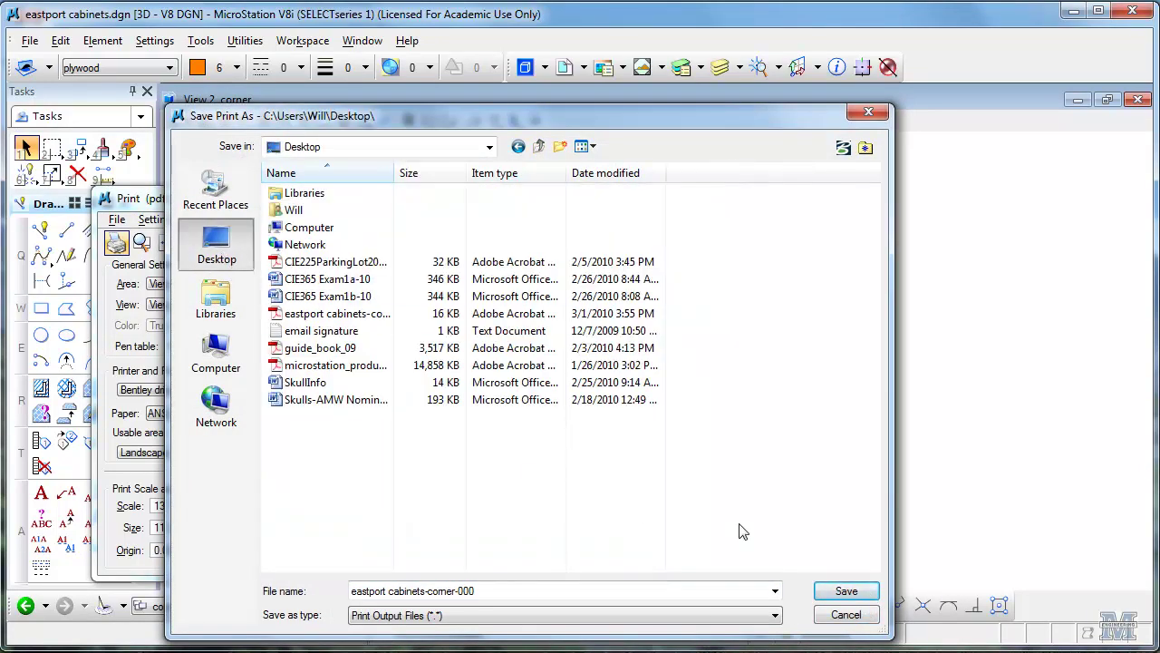
left_click(845, 591)
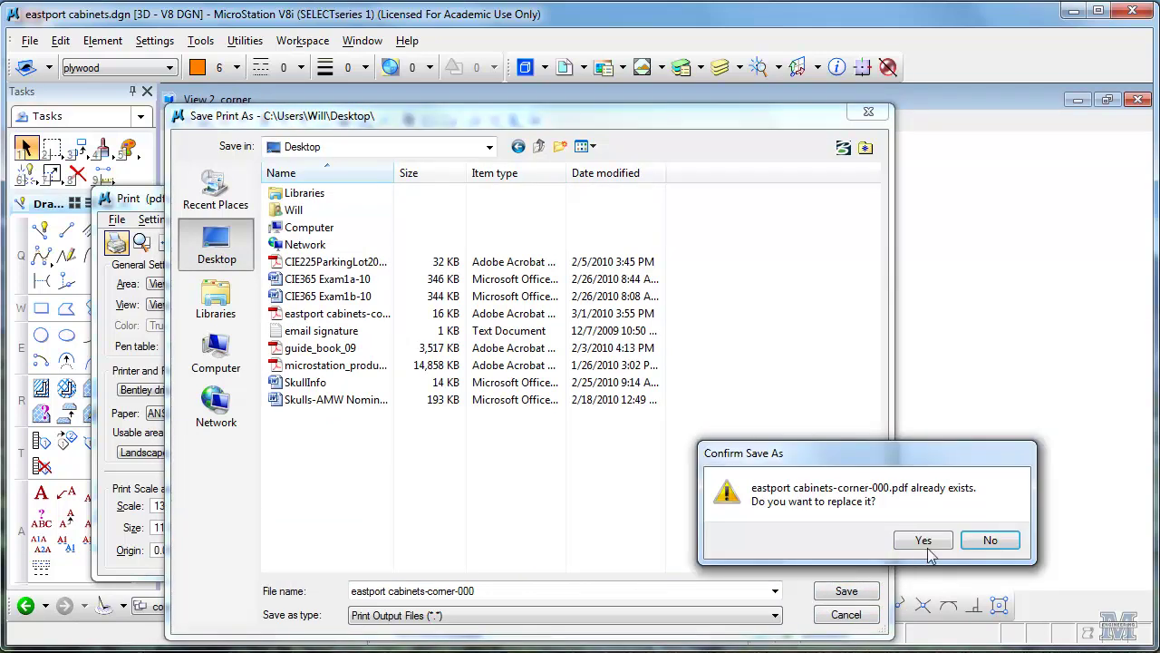
left_click(923, 541)
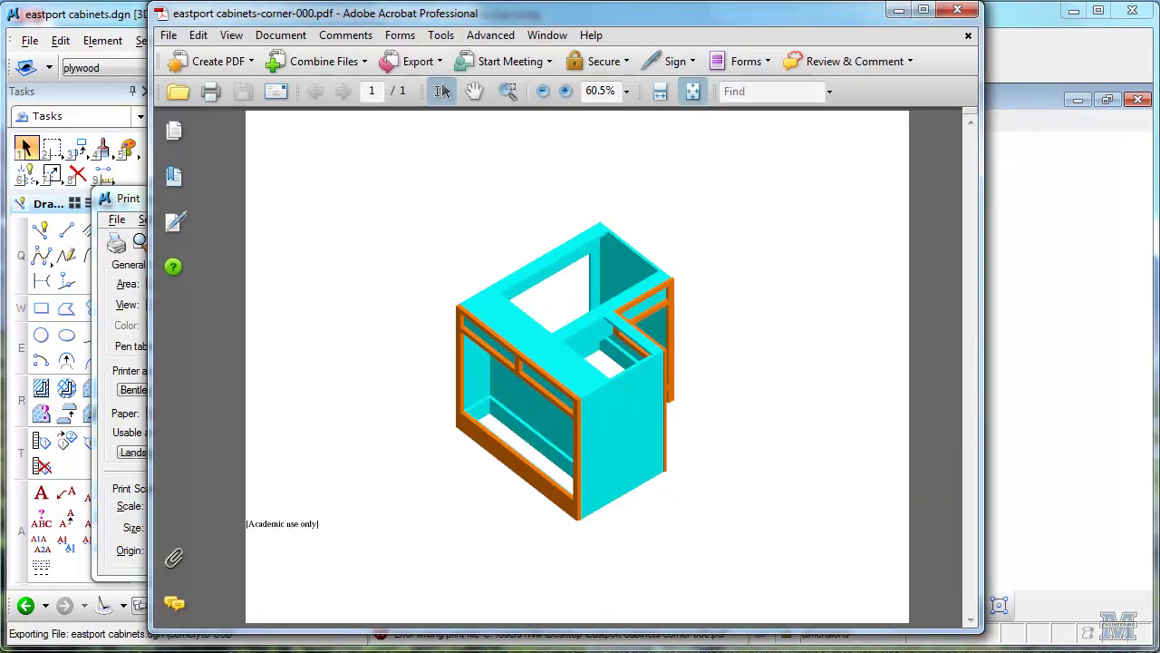
Rotate the 3D cabinet in the exported PDF from several angles, then close Acrobat.
left_click(576, 368)
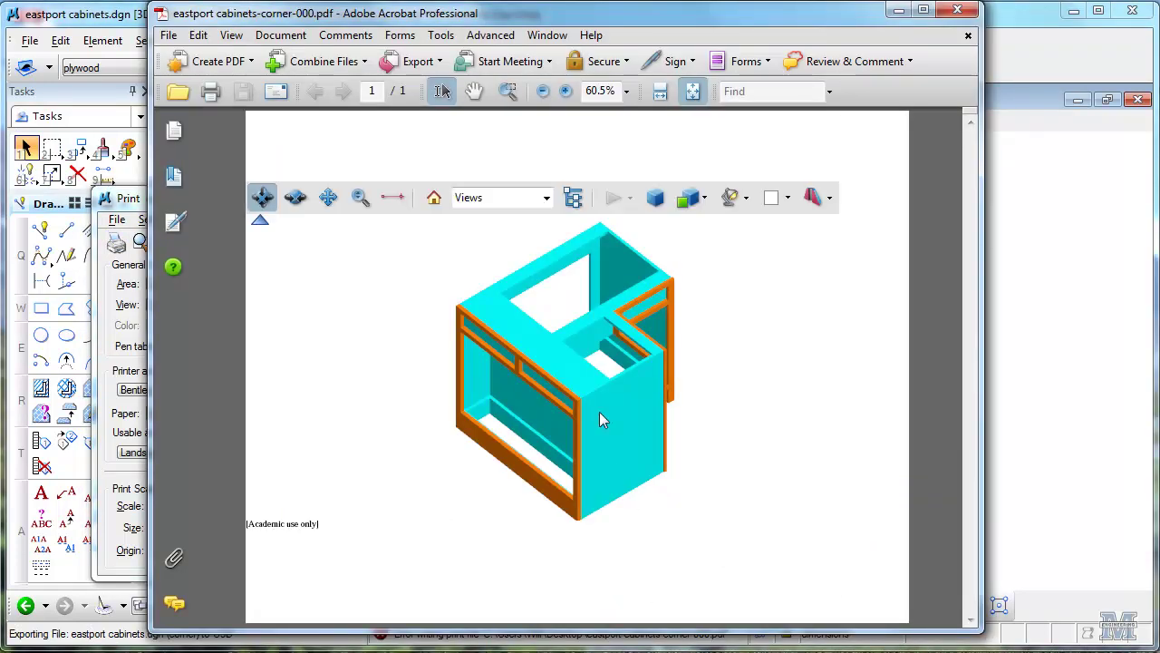
left_click_drag(540, 370, 717, 411)
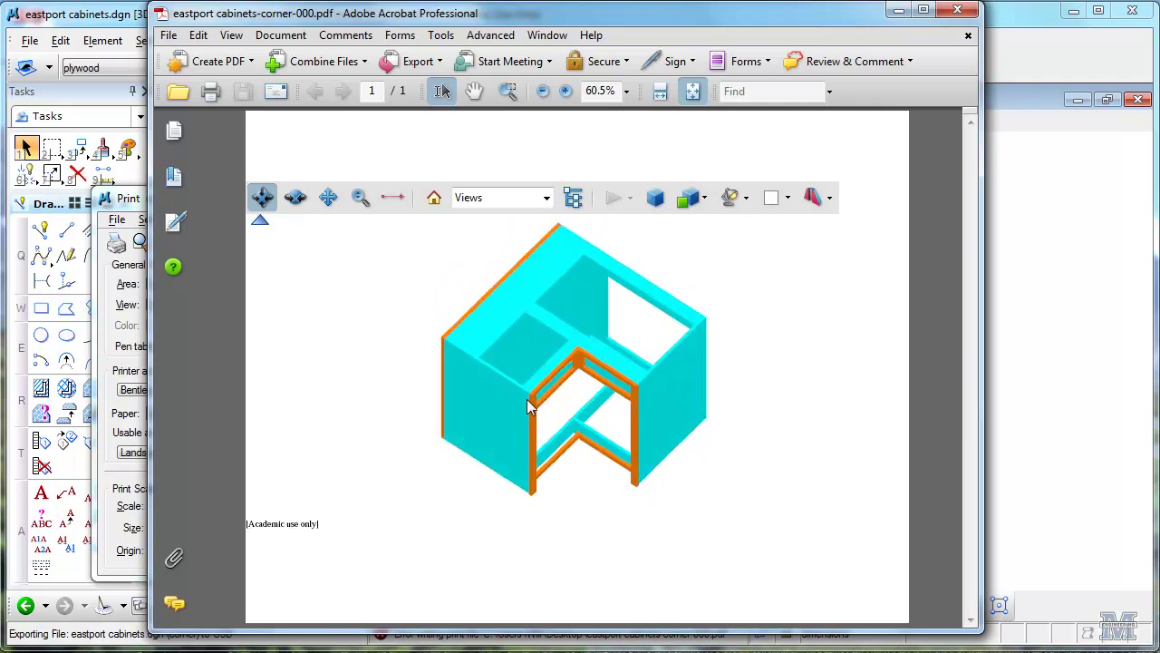
left_click_drag(525, 404, 652, 440)
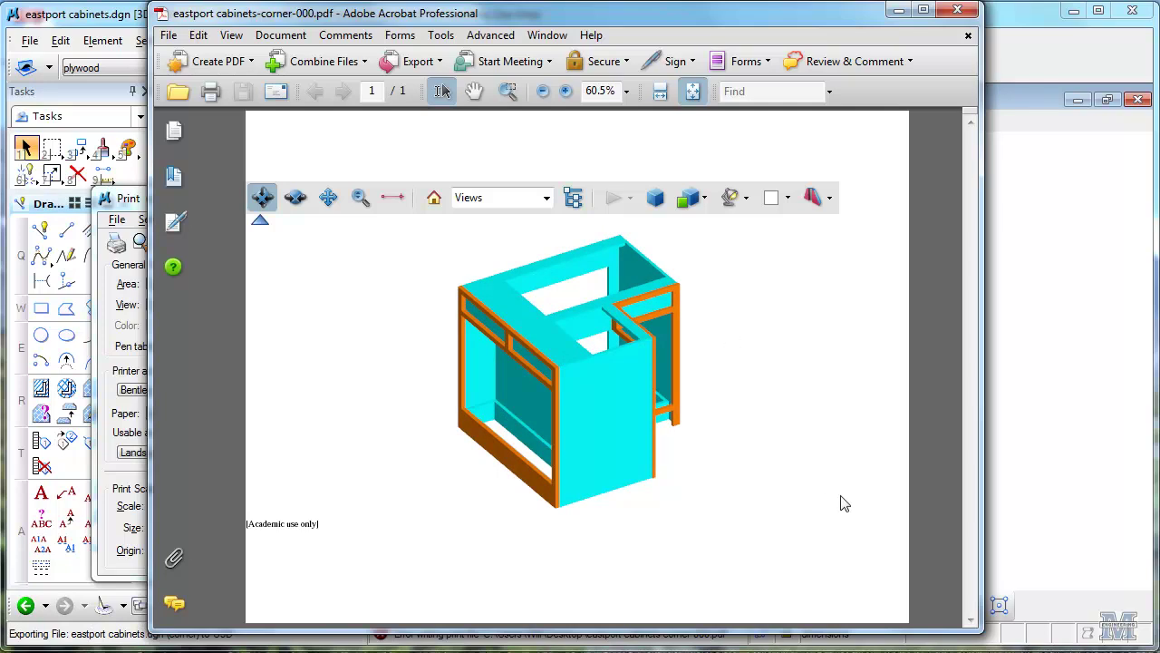
left_click(1026, 620)
left_click(860, 460)
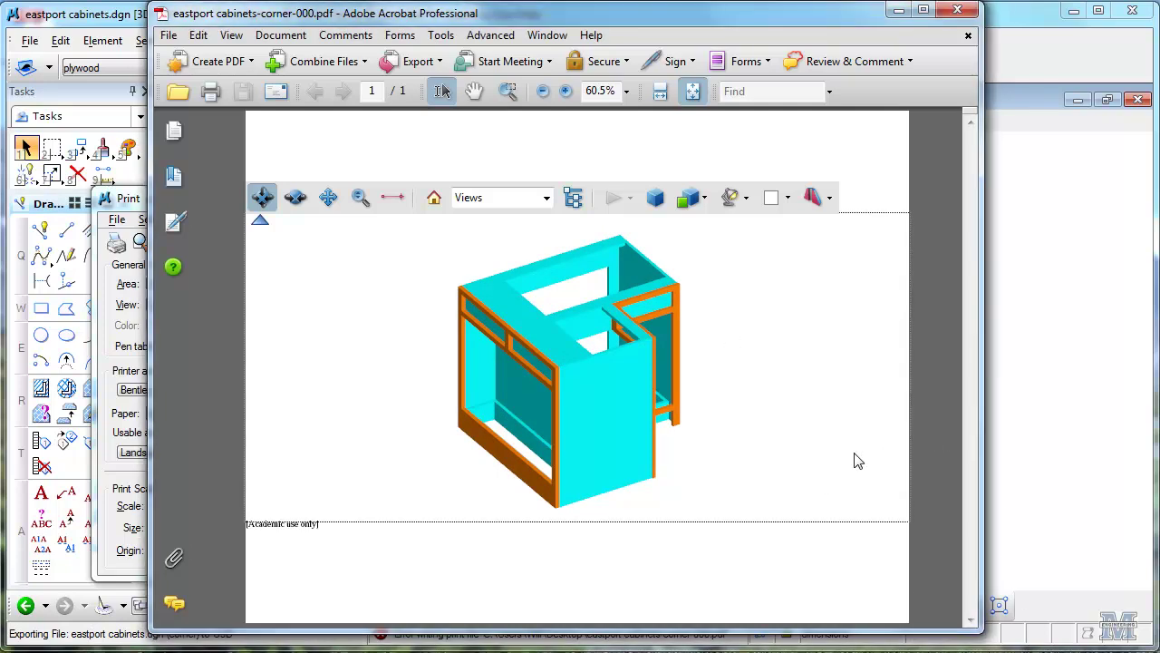
Close the PDF viewer and Print dialog, then reopen the Print dialog.
left_click(956, 9)
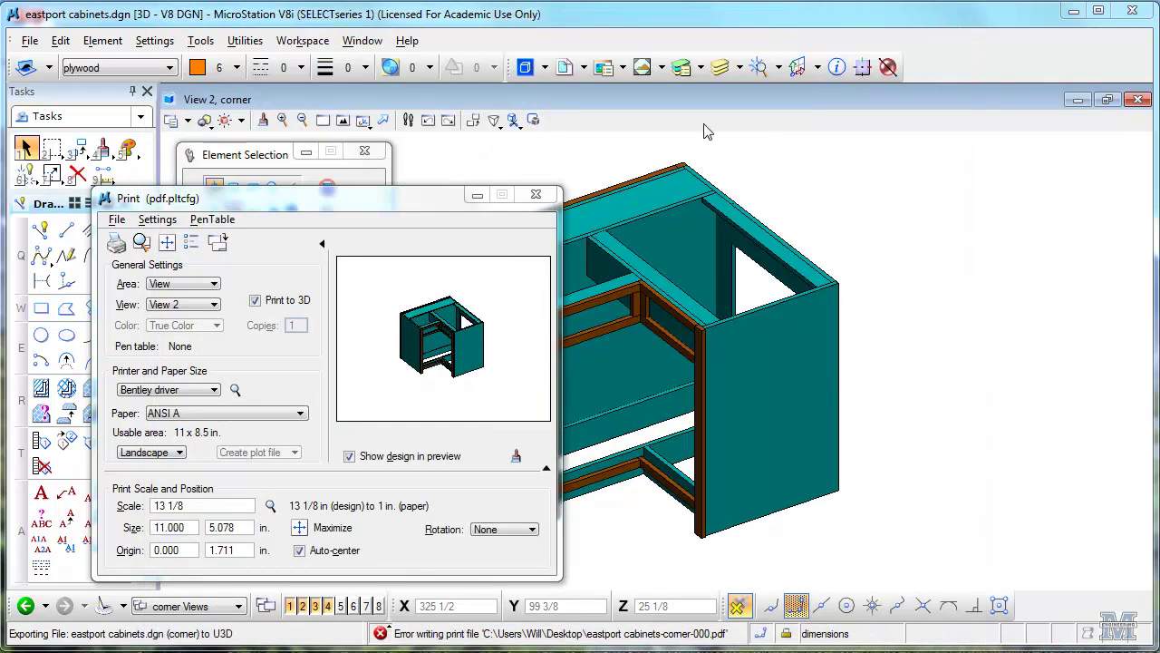
left_click(536, 194)
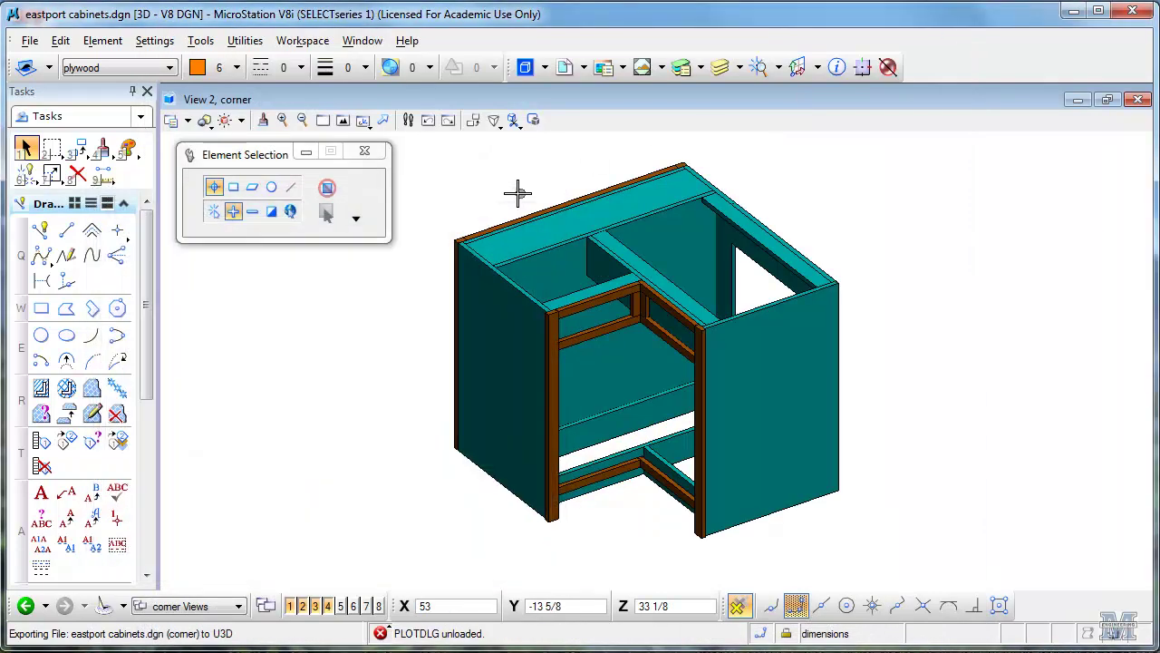
left_click(30, 41)
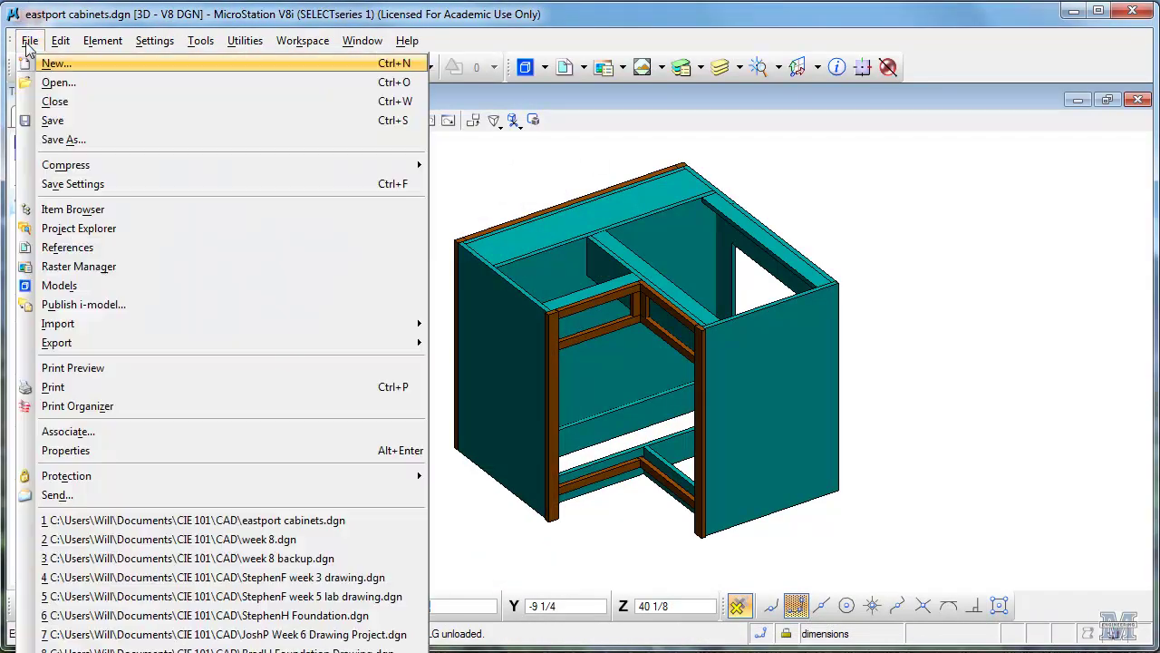
left_click(97, 388)
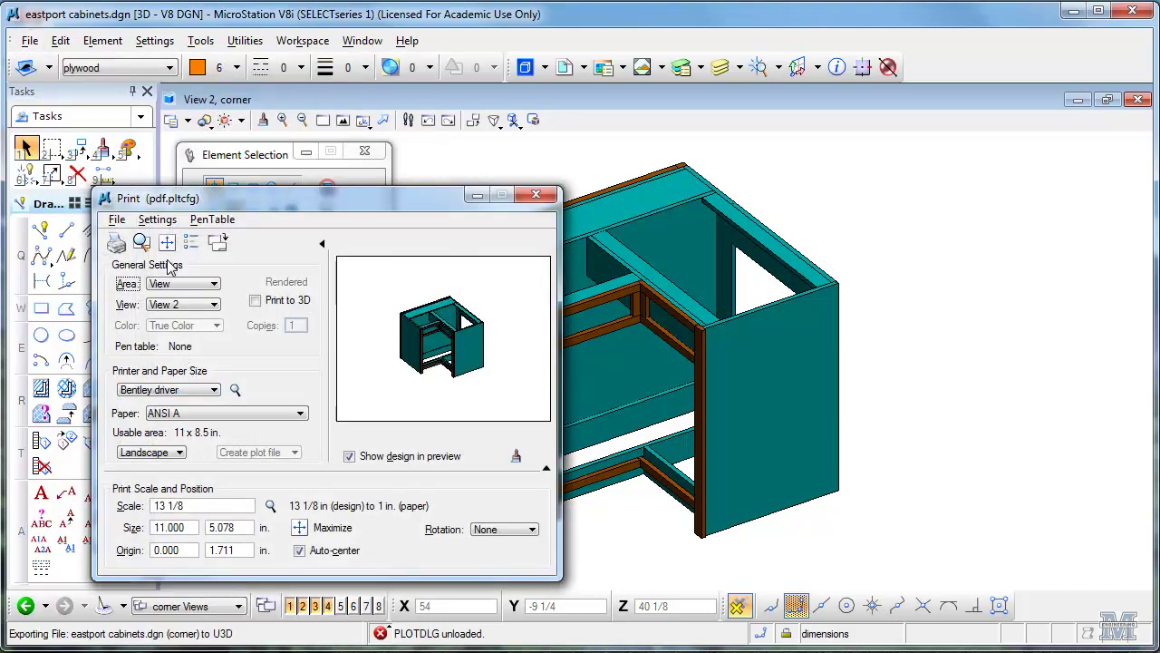
Browse the Bentley printer driver configurations, cancel, and close the Print dialog.
left_click(116, 219)
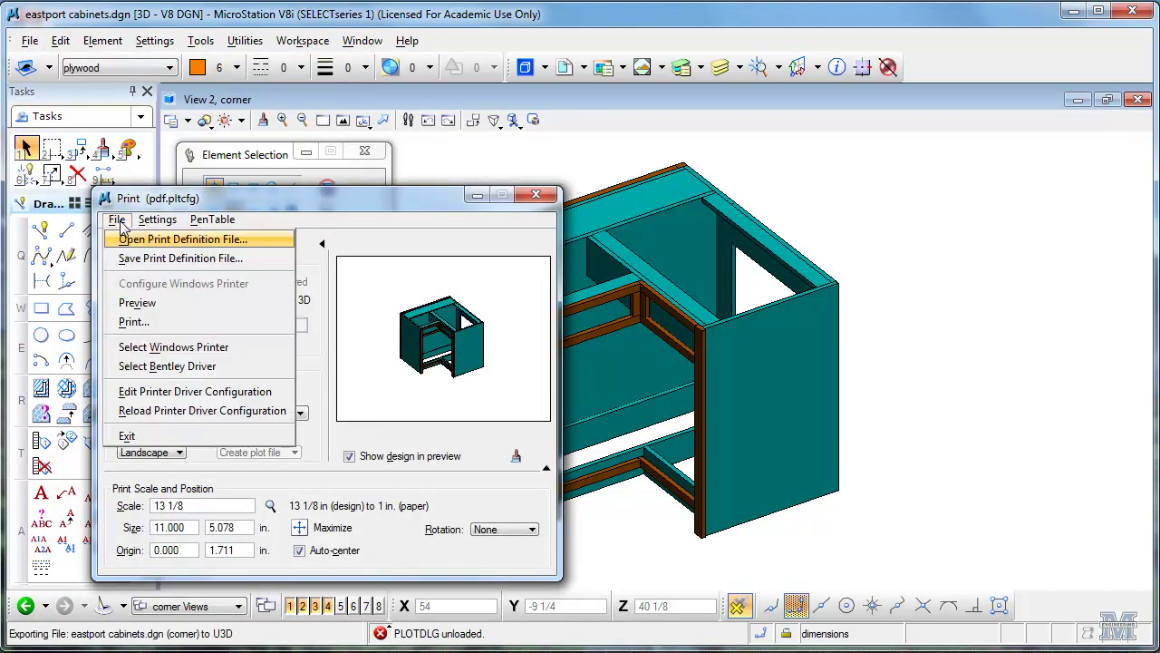
left_click(163, 366)
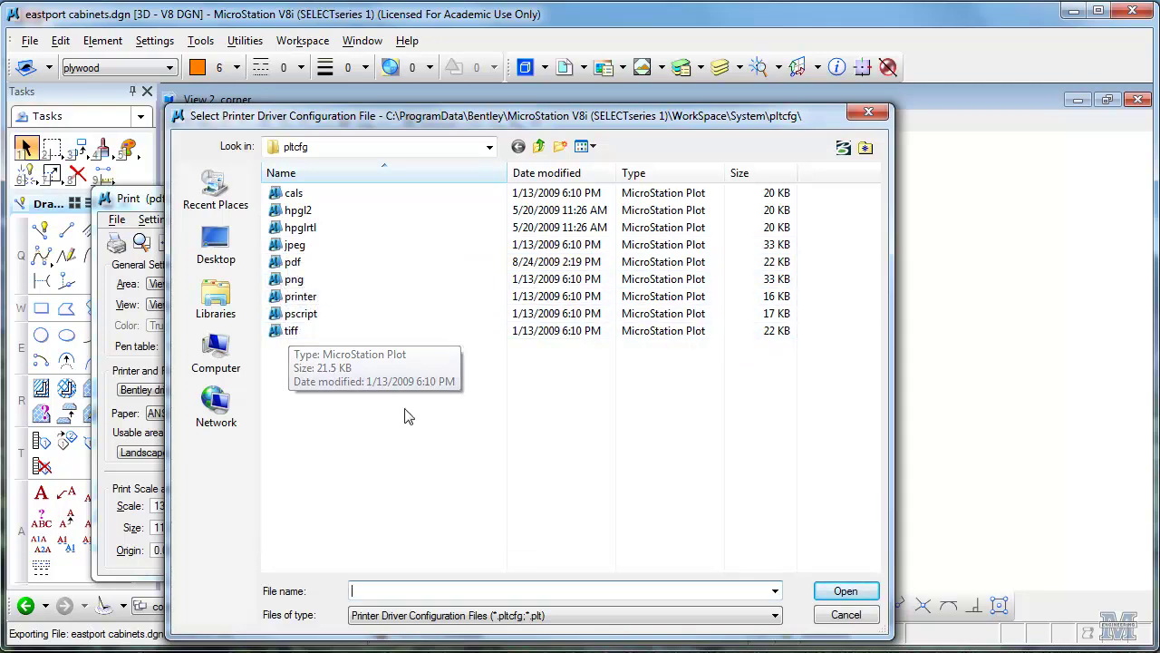
left_click(845, 616)
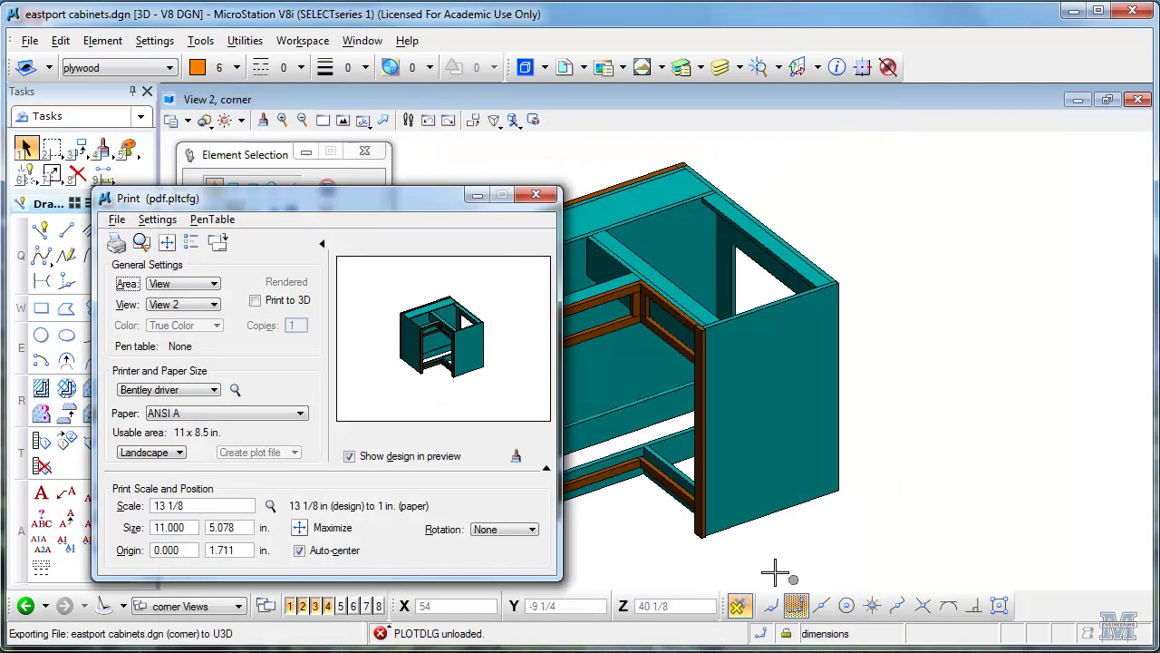
left_click(538, 195)
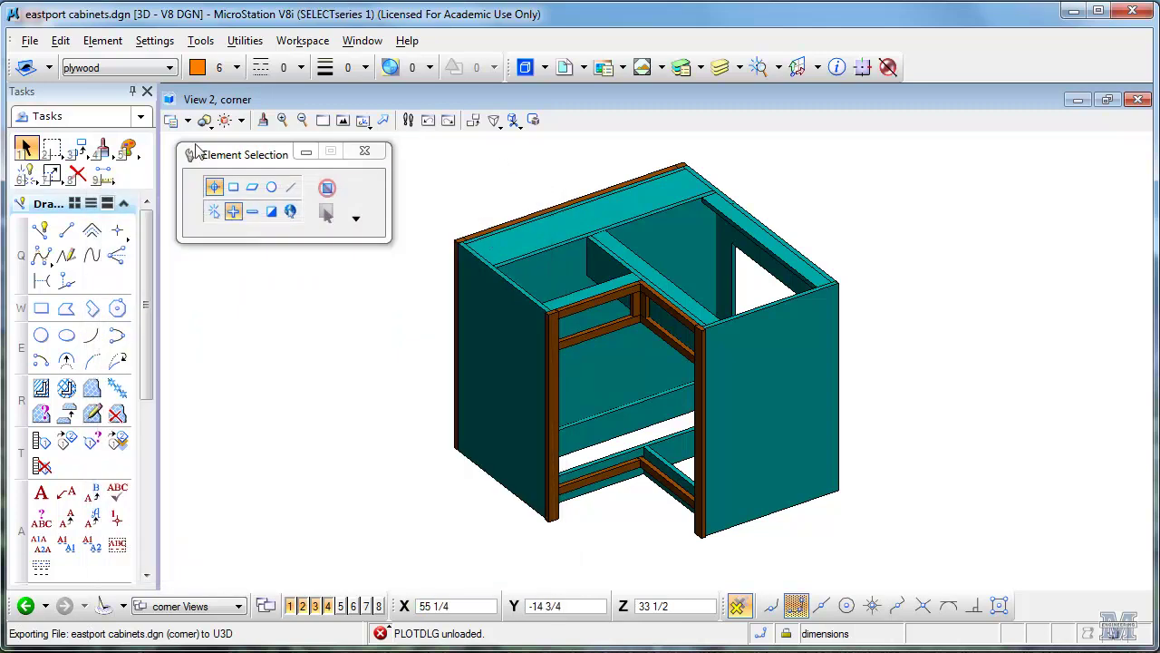
Set the view's Display Style to Wireframe.
left_click(188, 120)
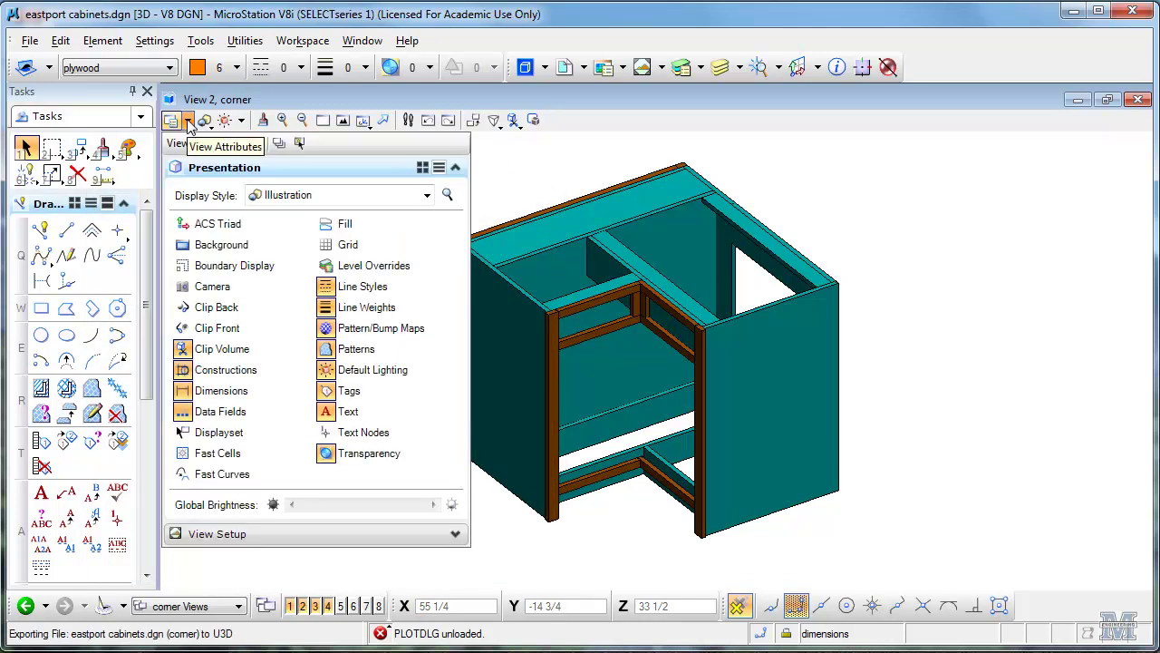
left_click(426, 196)
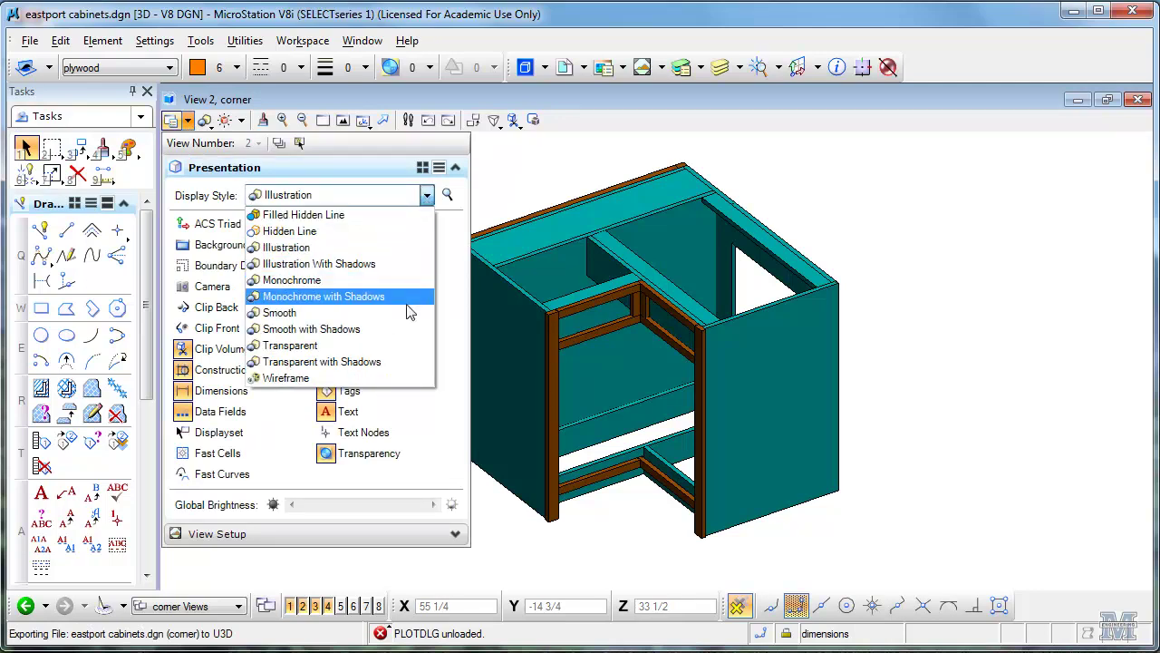
left_click(408, 378)
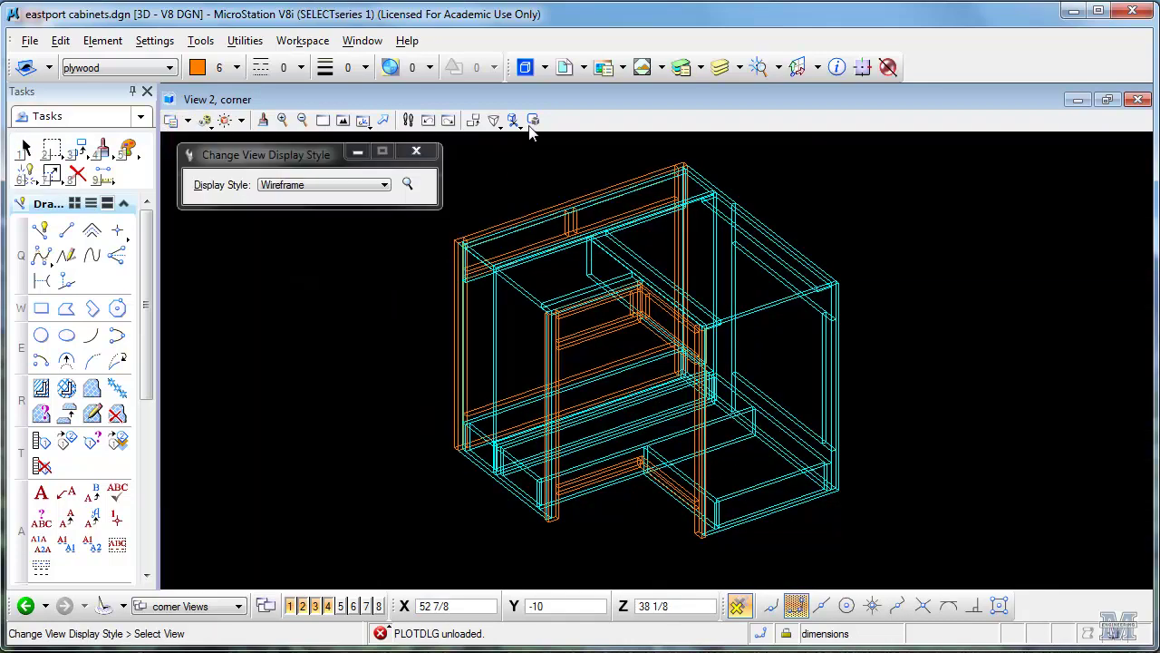
Tile the four views and fit View 2 to the whole cabinet.
left_click(362, 40)
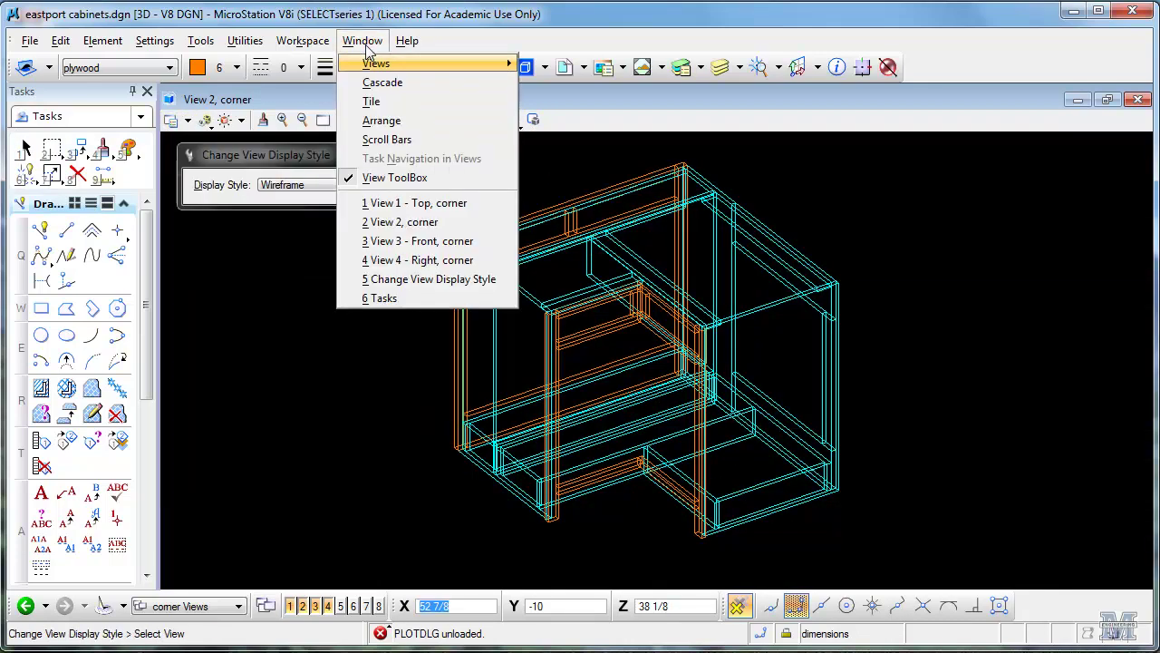
left_click(385, 105)
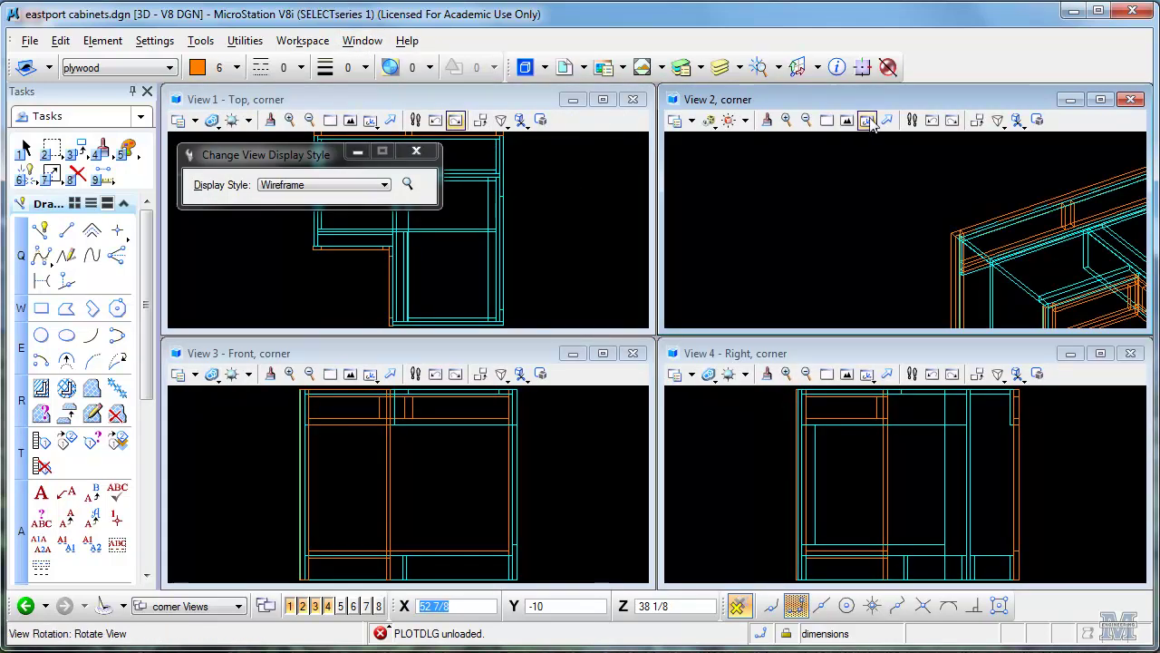
left_click(848, 121)
left_click(836, 156)
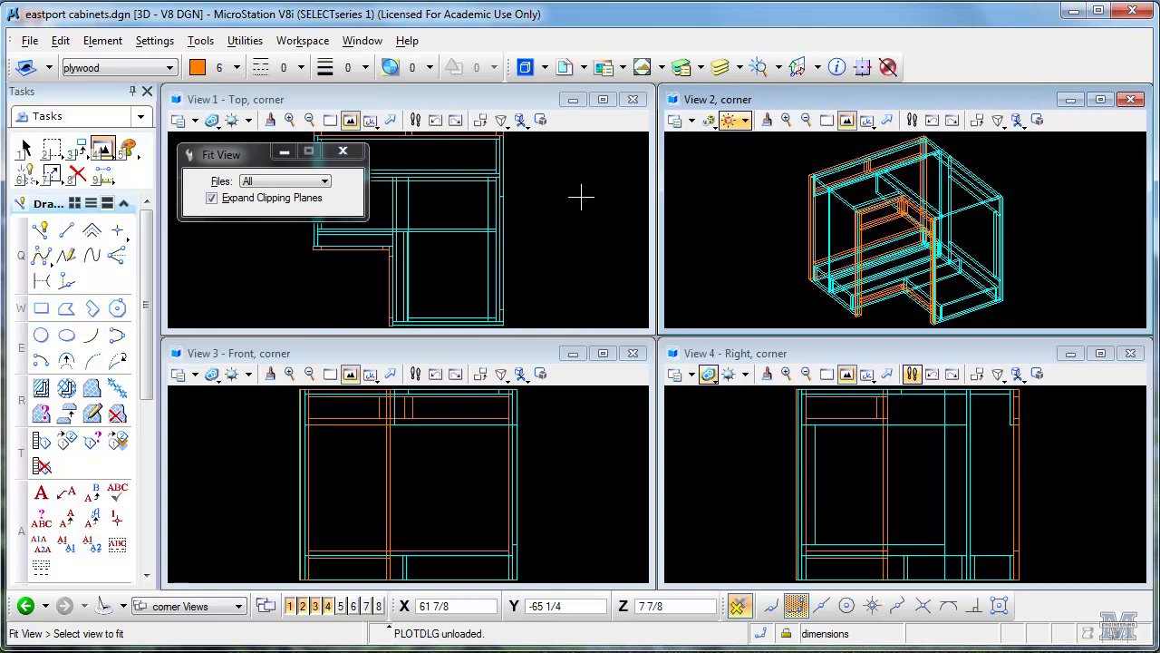
Create and open a new file 'week 9' using the seed3d seed file.
left_click(30, 41)
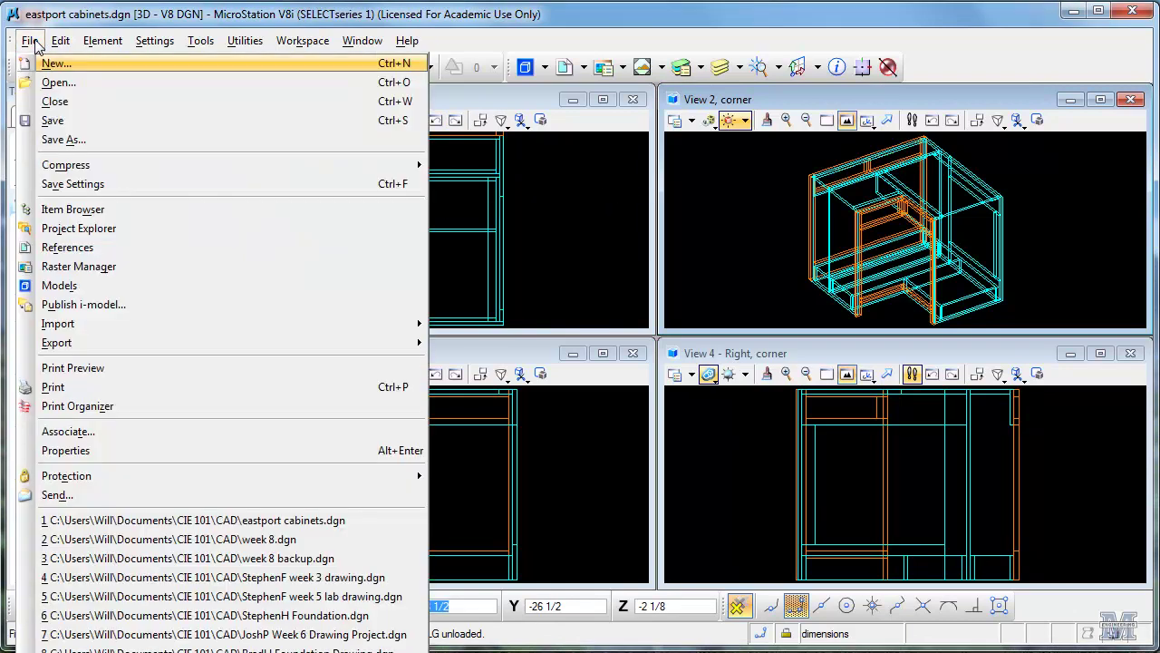
left_click(54, 64)
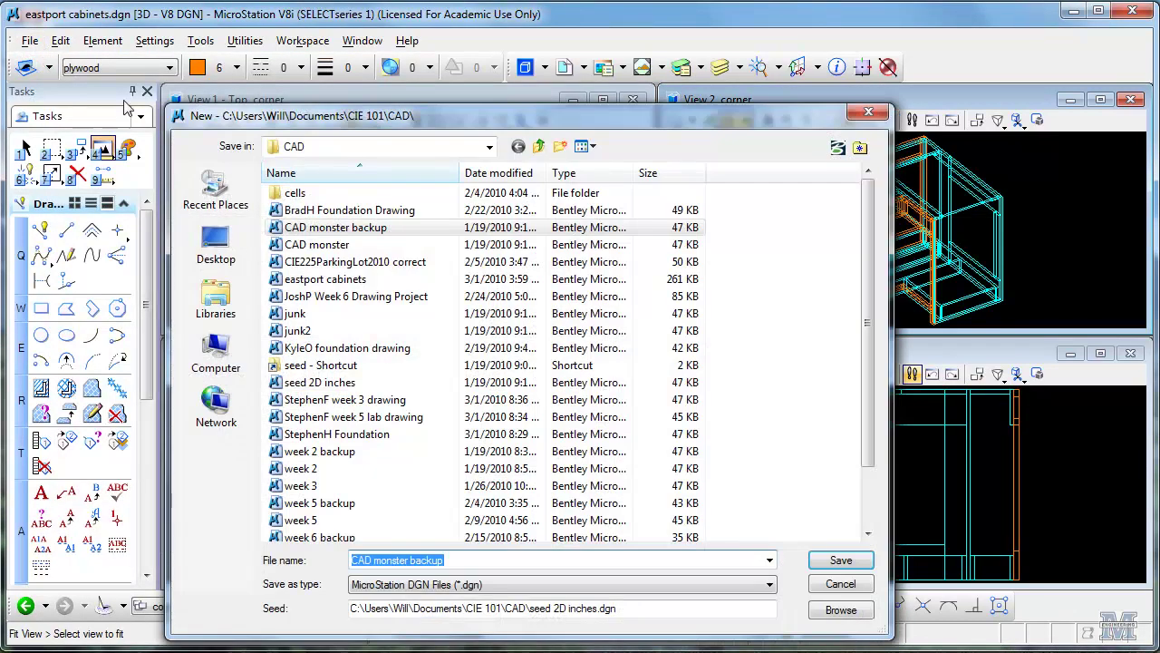
type("week")
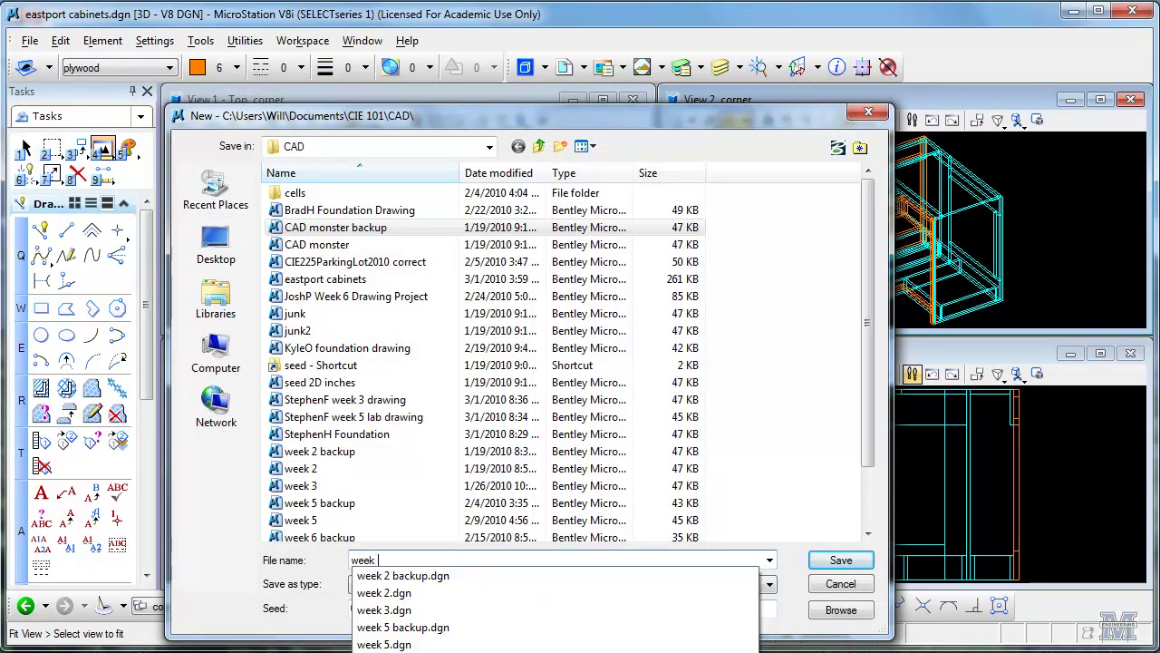
type(" 9")
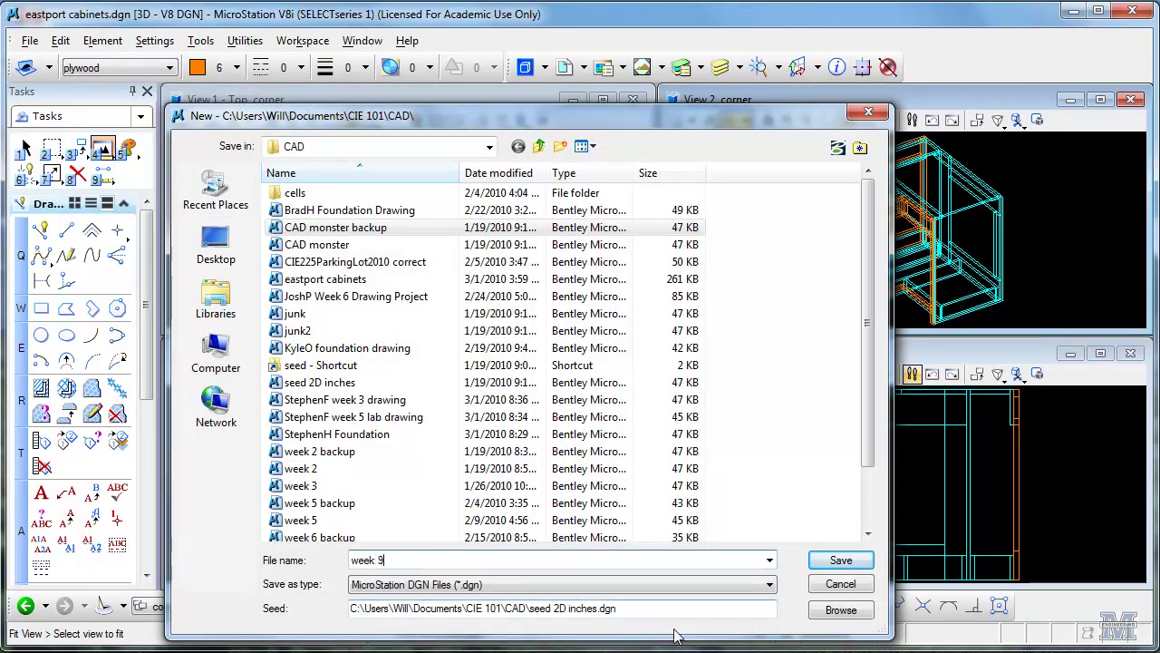
left_click(840, 610)
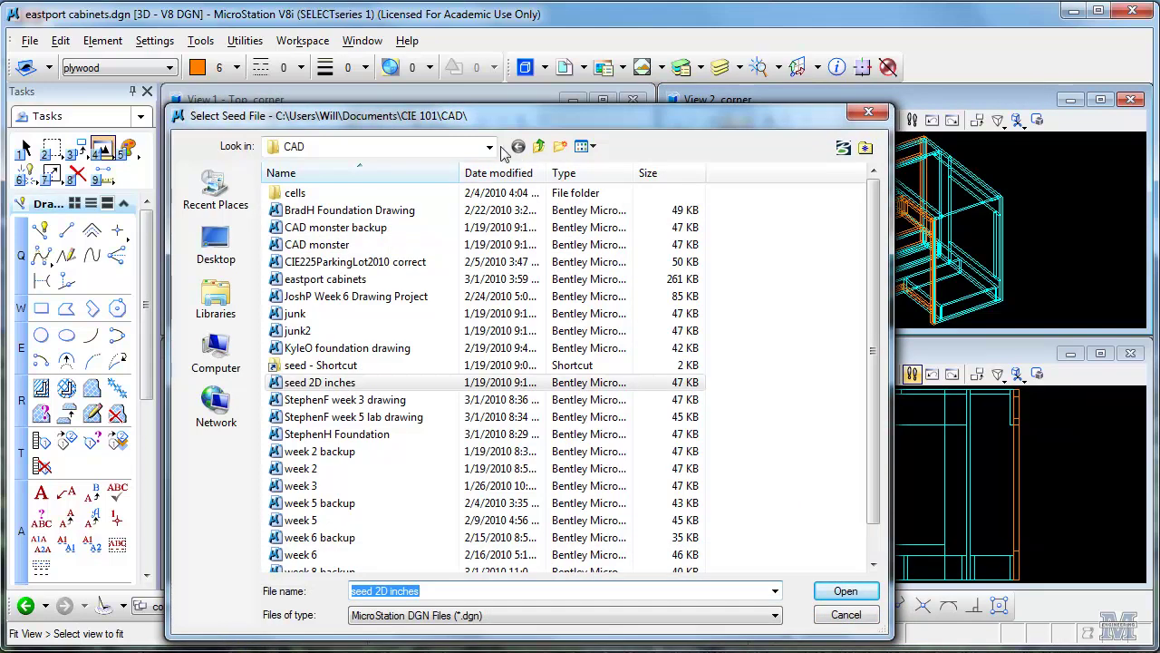
double_click(368, 368)
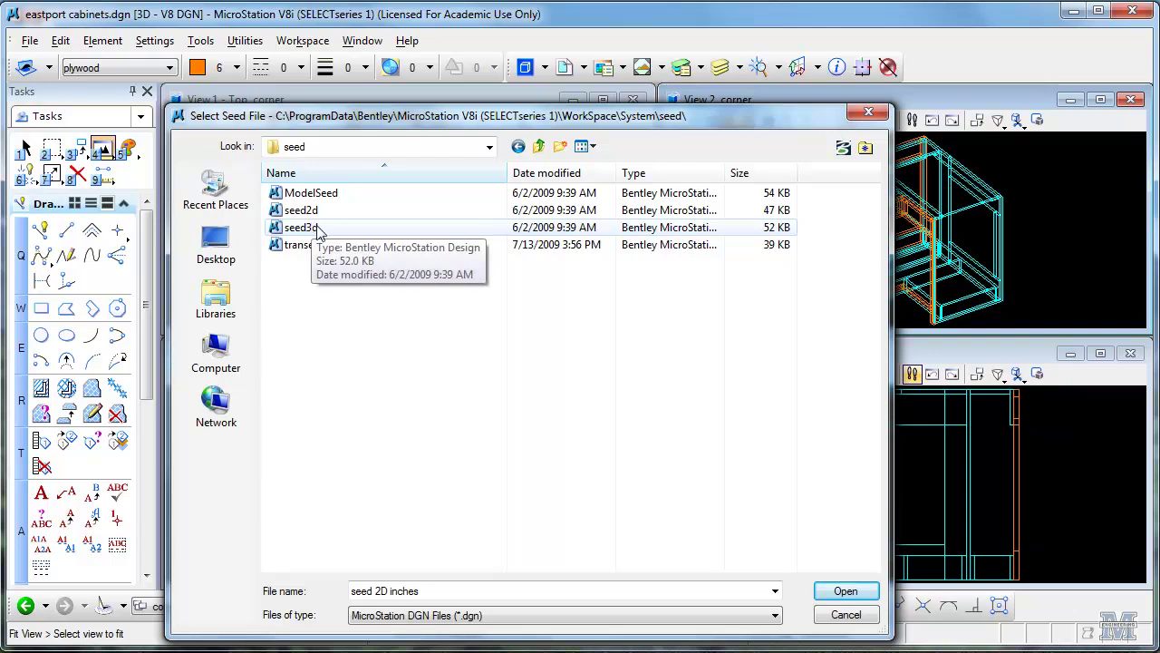
left_click(319, 234)
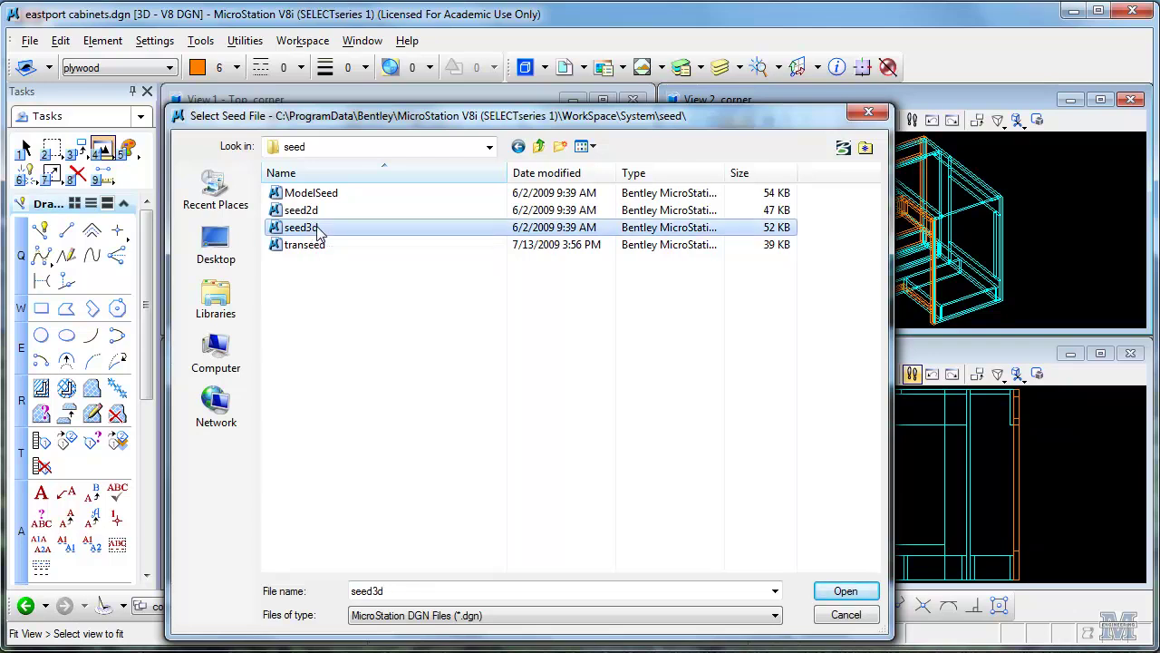
left_click(841, 591)
left_click(840, 562)
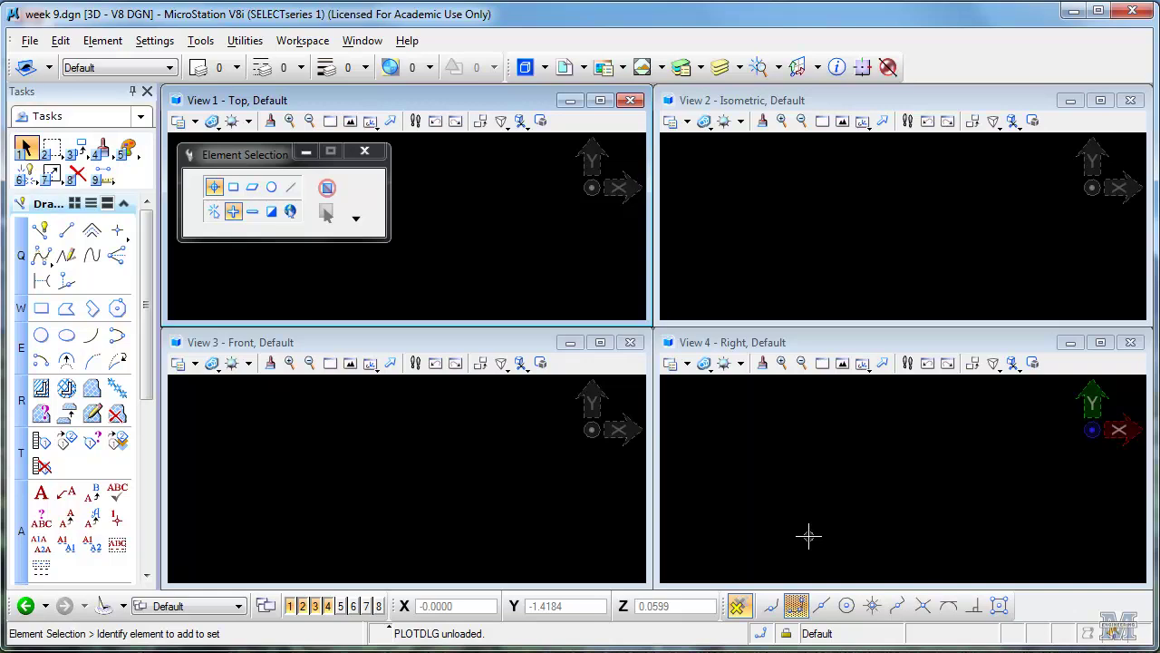
Uncheck ACS Triad in View Attributes for views 1 through 4.
left_click(156, 43)
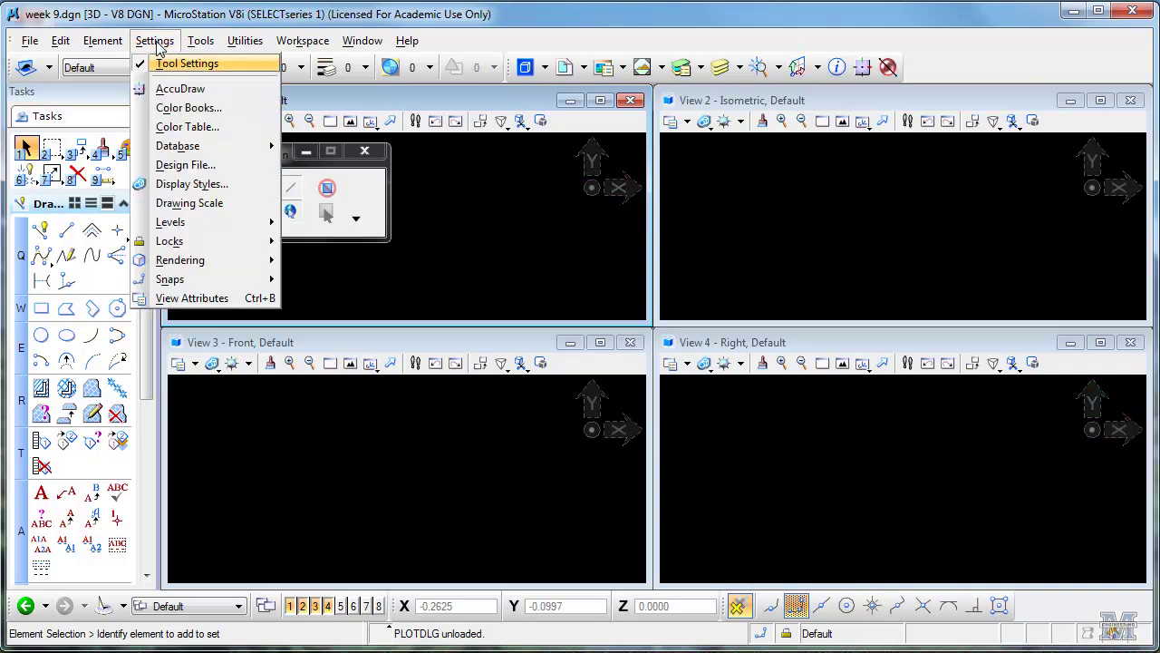
left_click(185, 298)
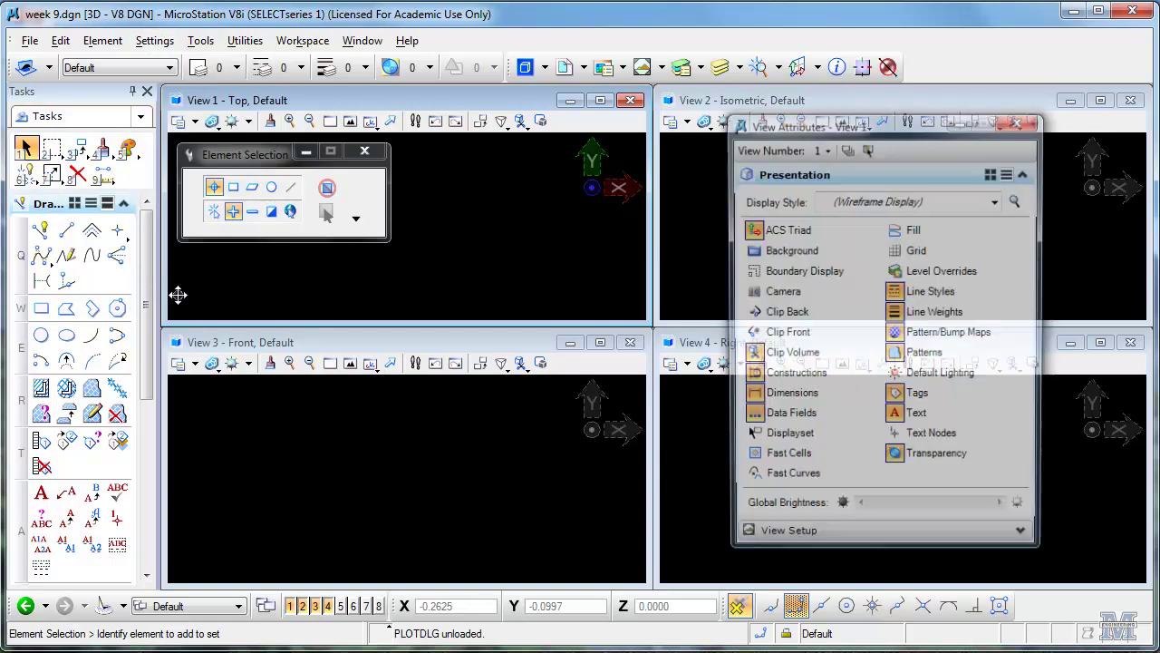
left_click(751, 252)
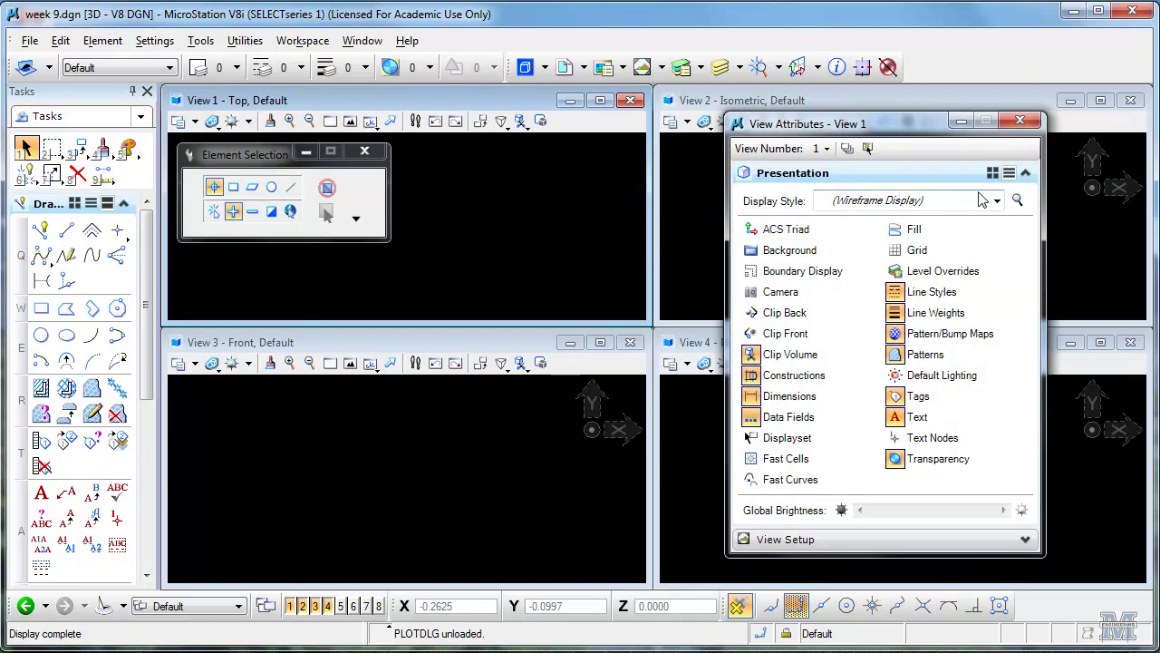
left_click(823, 149)
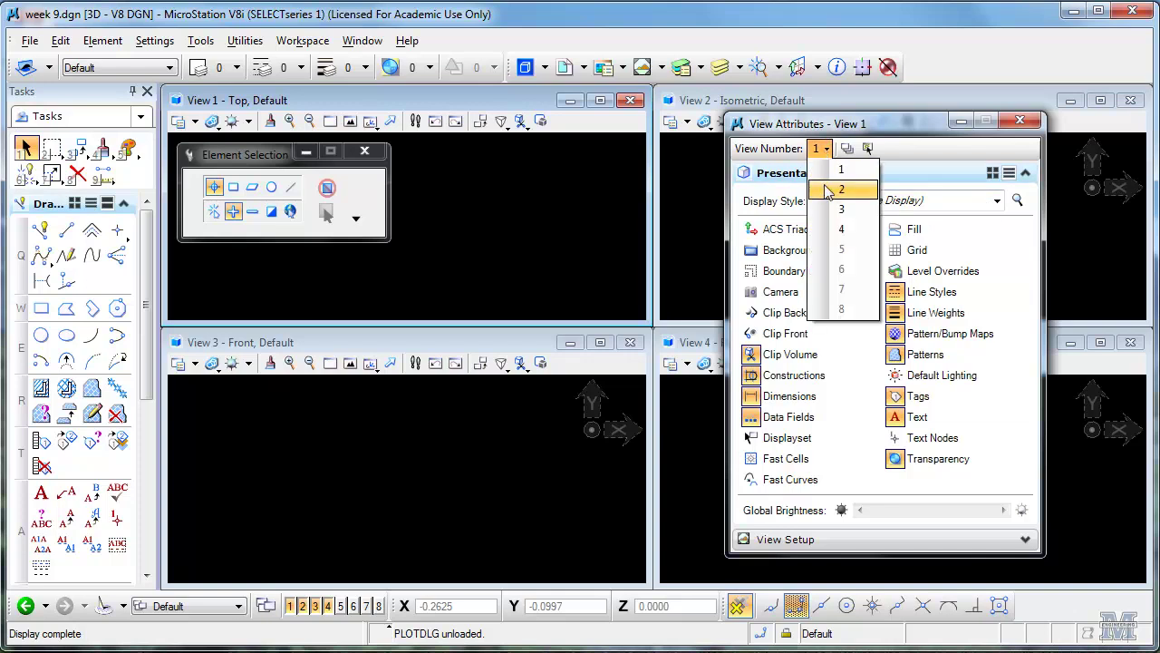
left_click(830, 189)
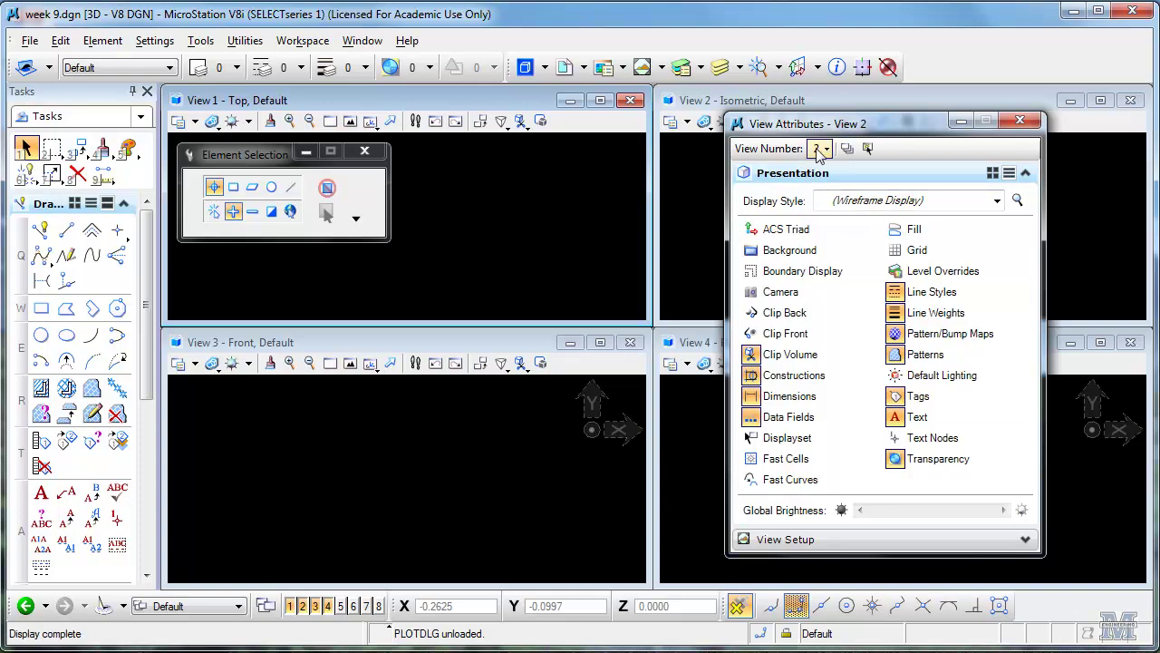
left_click(823, 149)
left_click(832, 208)
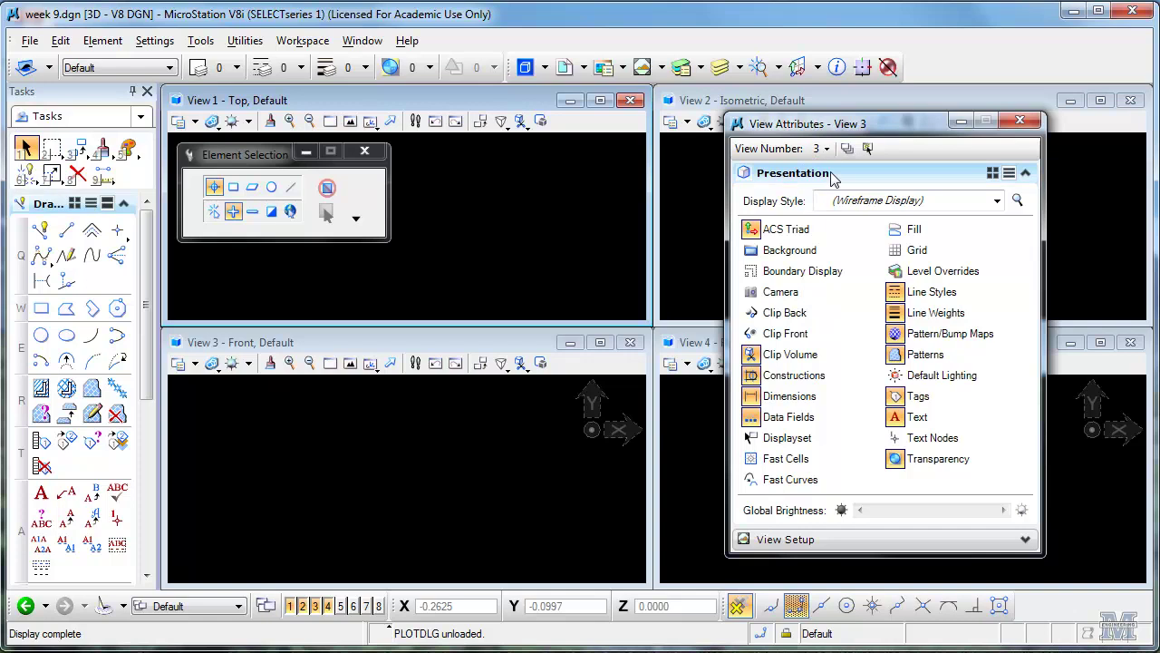
left_click(779, 232)
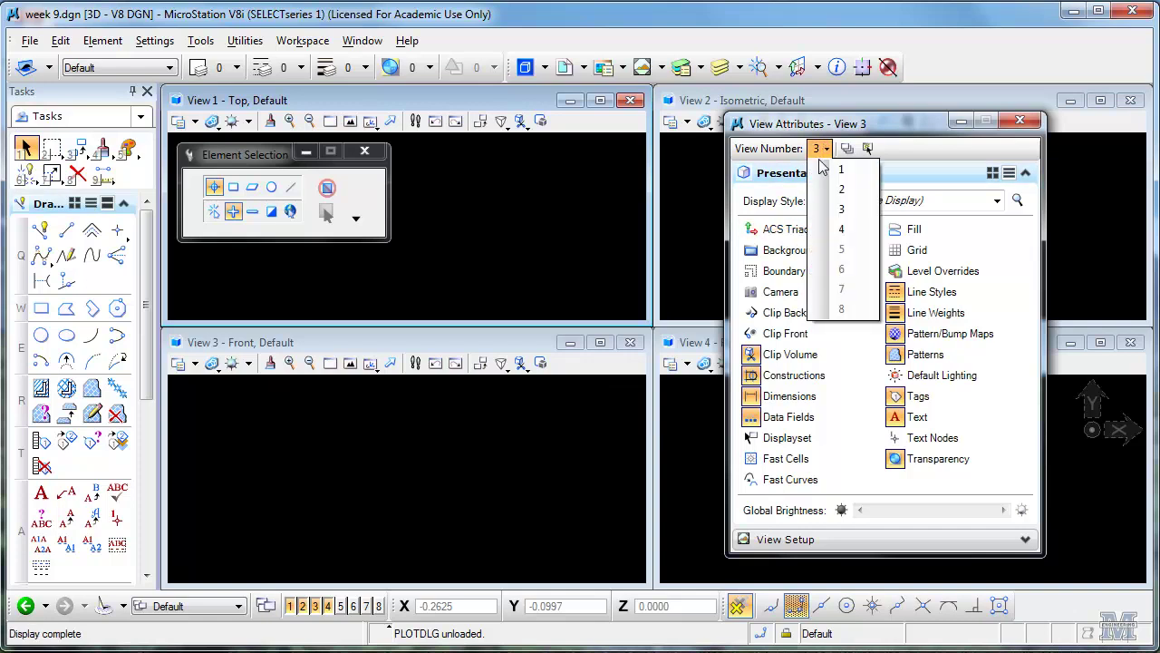
left_click(840, 229)
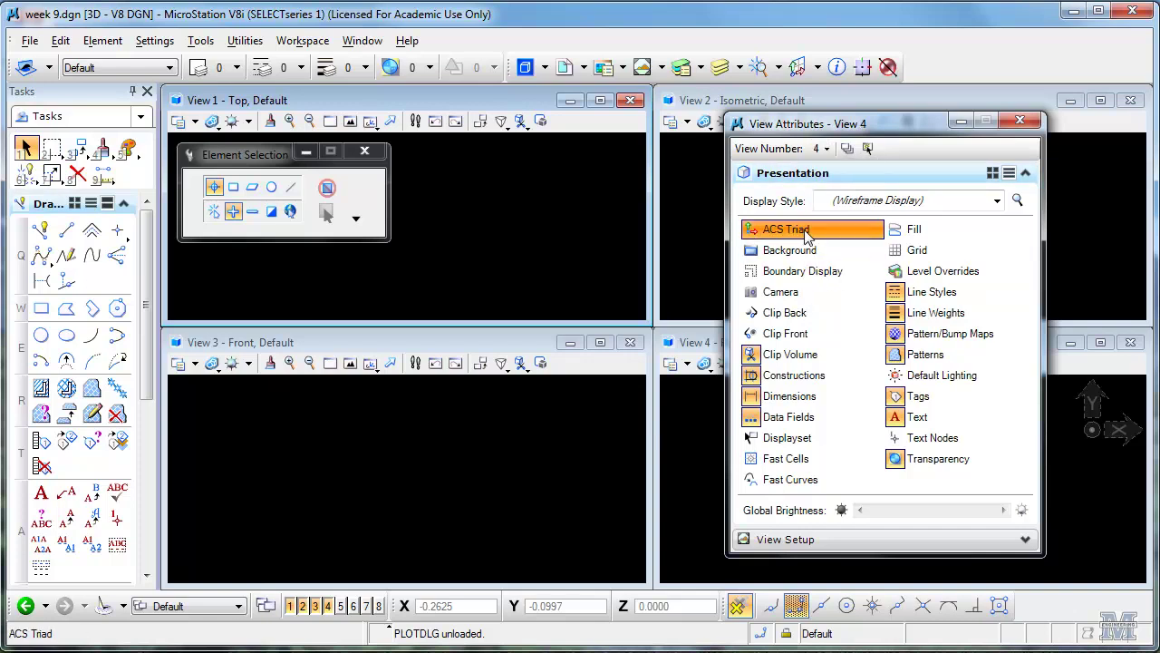
left_click(1020, 124)
Draw a slab solid box in the top view by picking corner, length, width and height.
left_click_drag(156, 261, 156, 428)
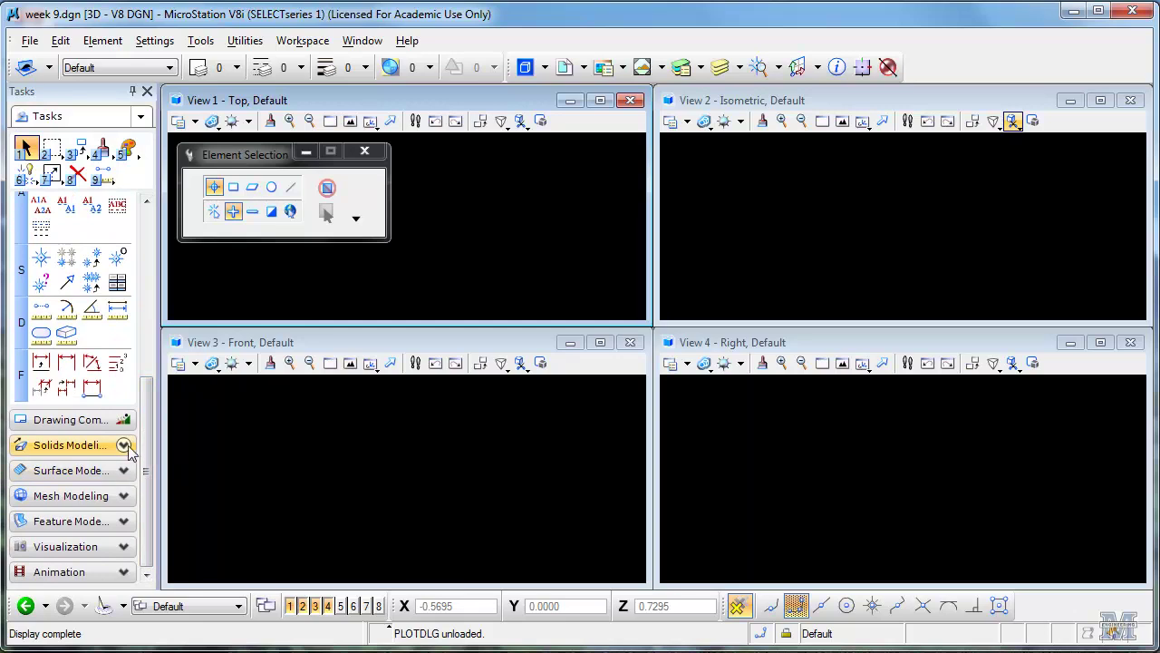
left_click(124, 444)
mouse_move(152, 397)
left_mouse_down()
mouse_move(145, 263)
mouse_move(139, 274)
left_mouse_up()
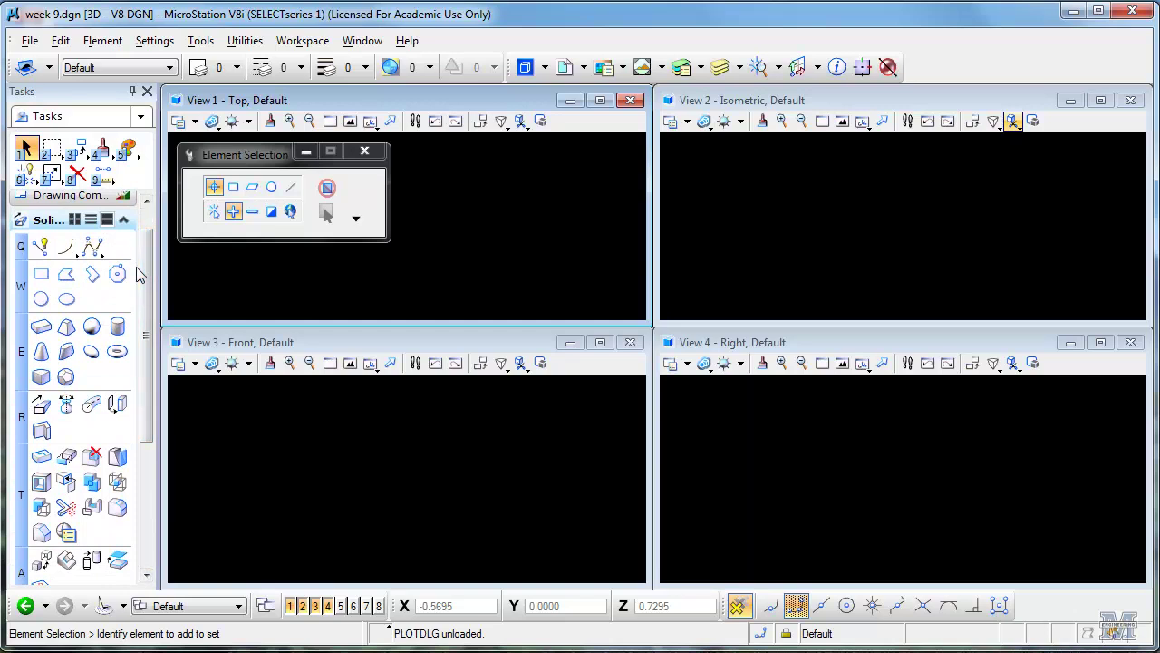
left_click(42, 328)
left_click(411, 218)
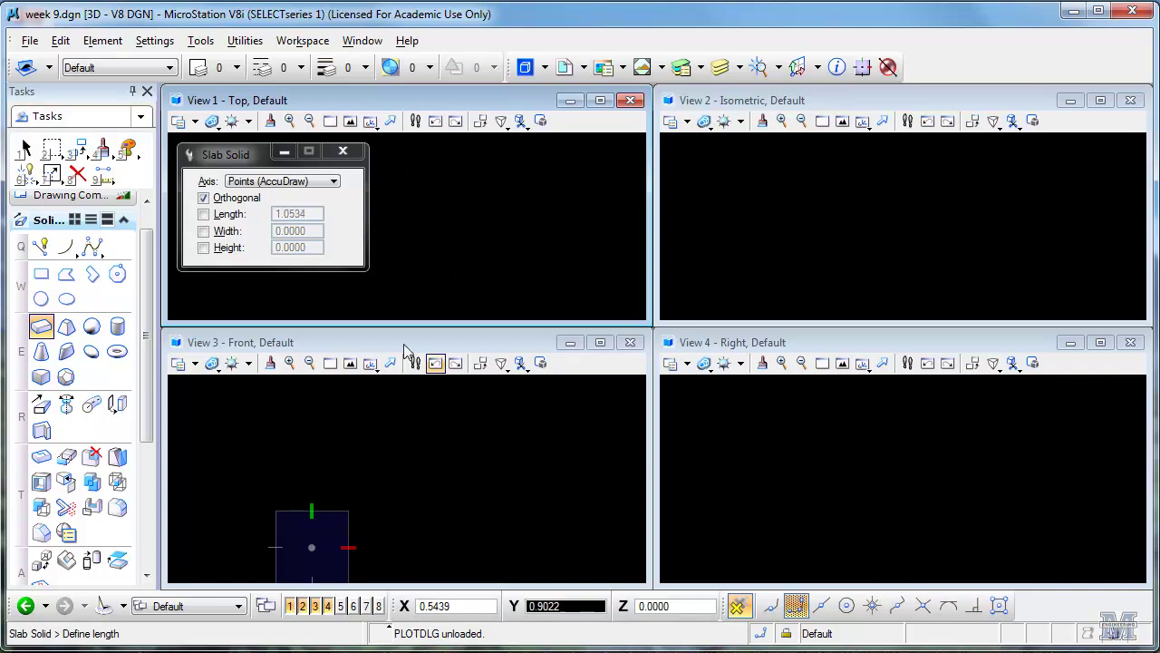
left_click(558, 218)
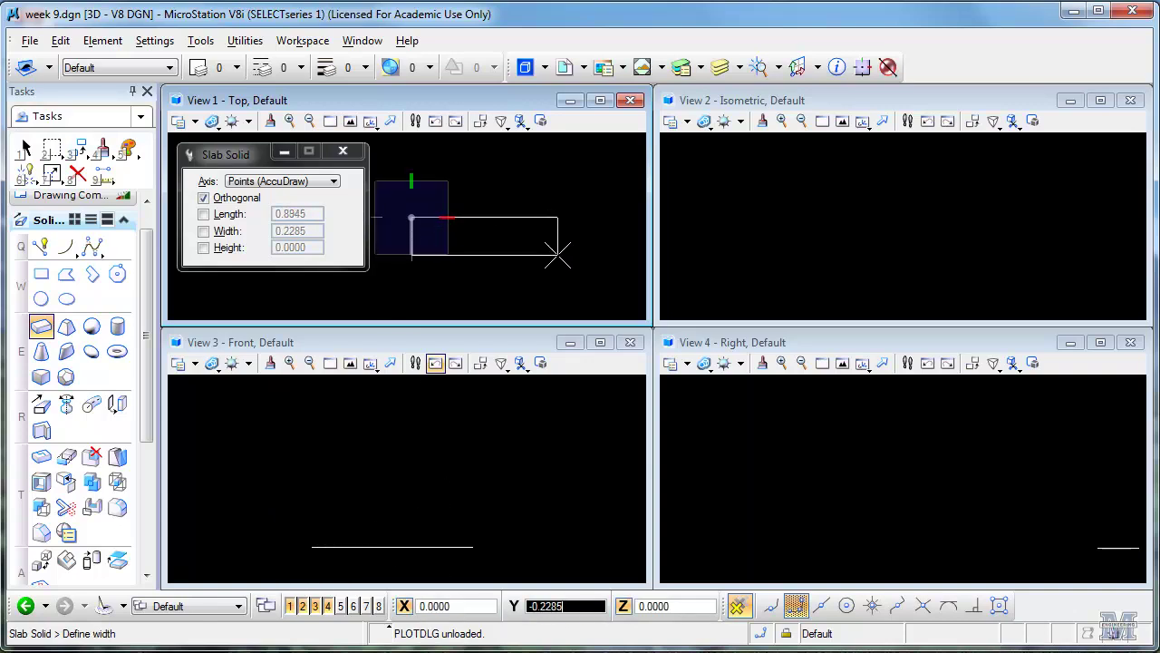
left_click(558, 270)
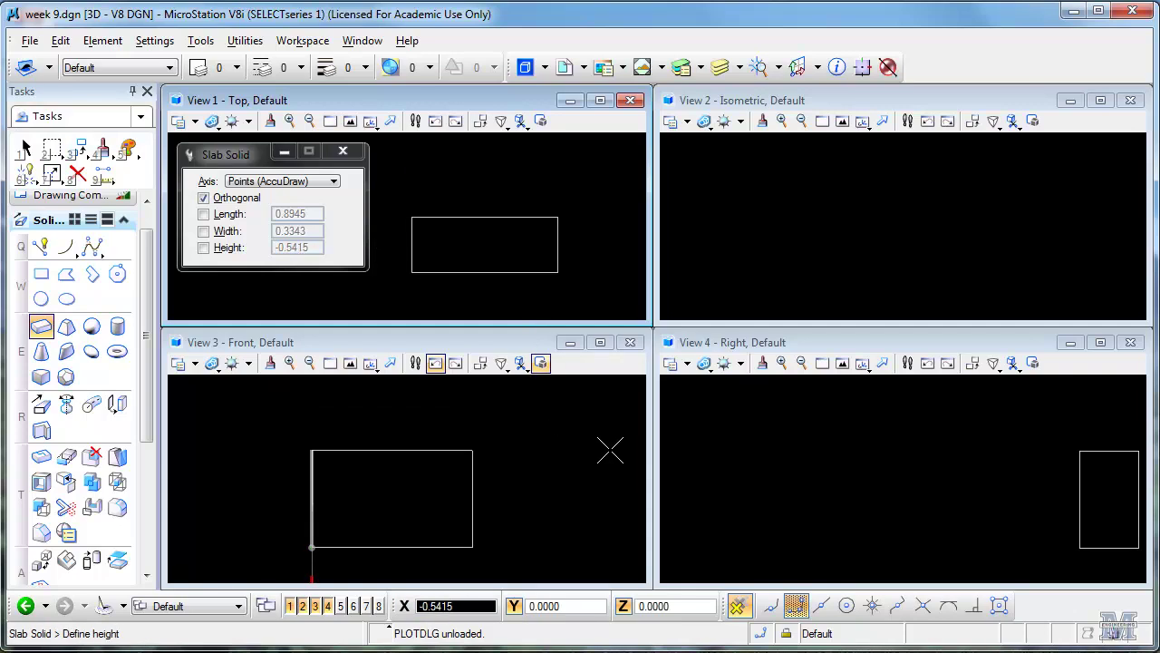
left_click(549, 467)
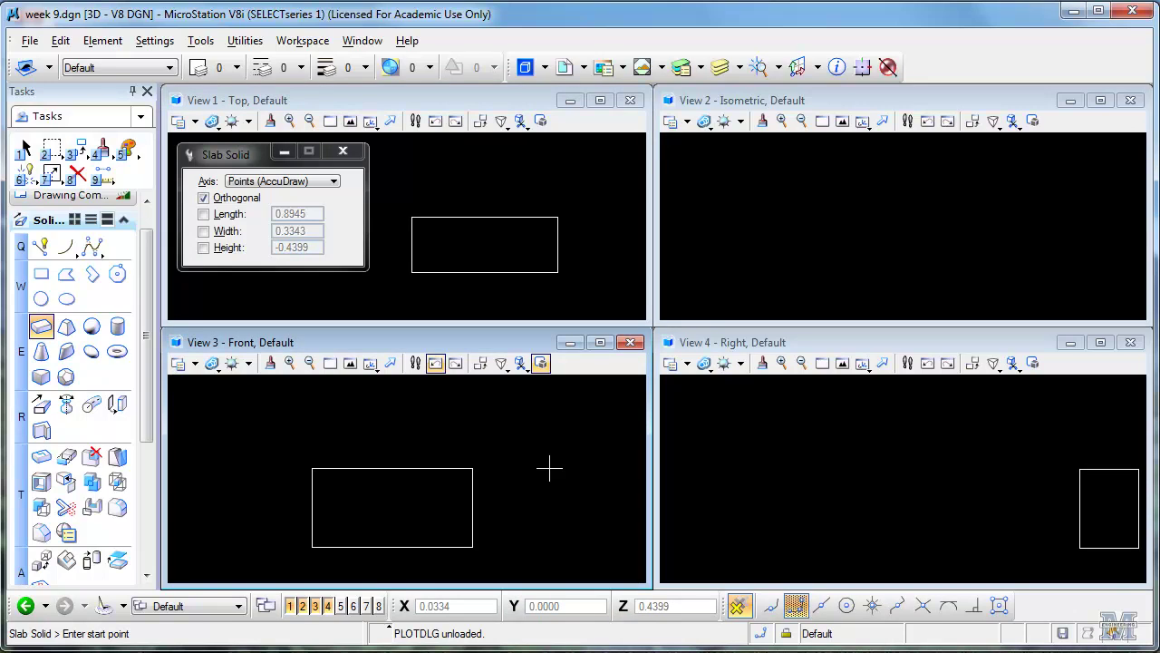
Fit all four views around the new box.
left_click(842, 122)
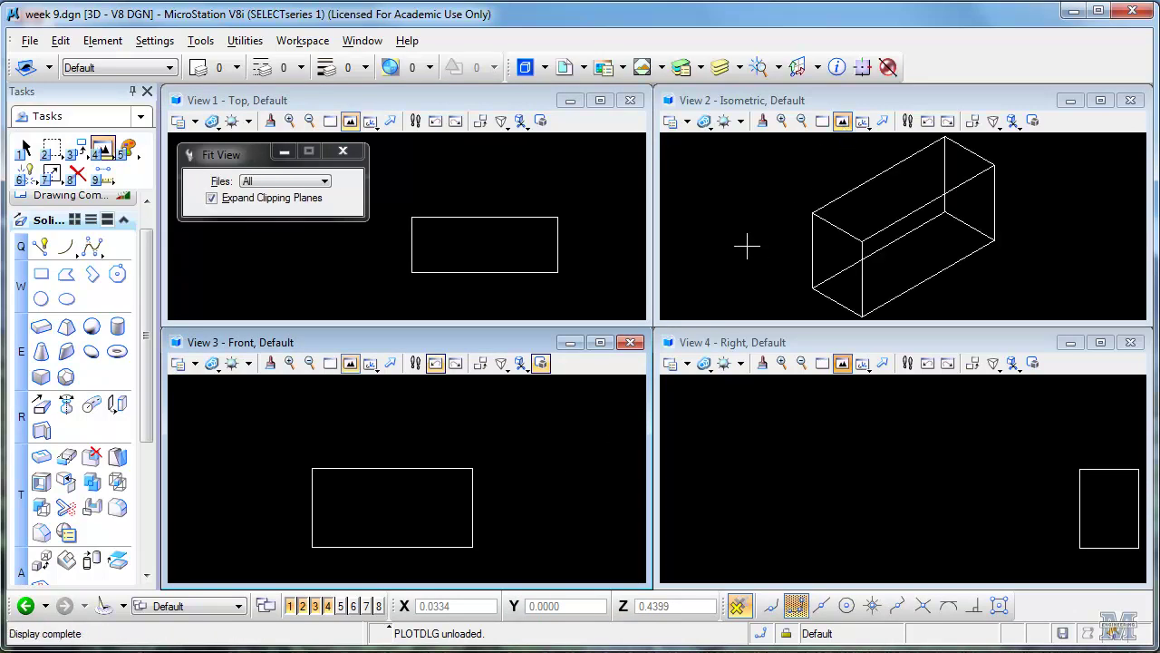
left_click(589, 202)
left_click(590, 478)
left_click(823, 481)
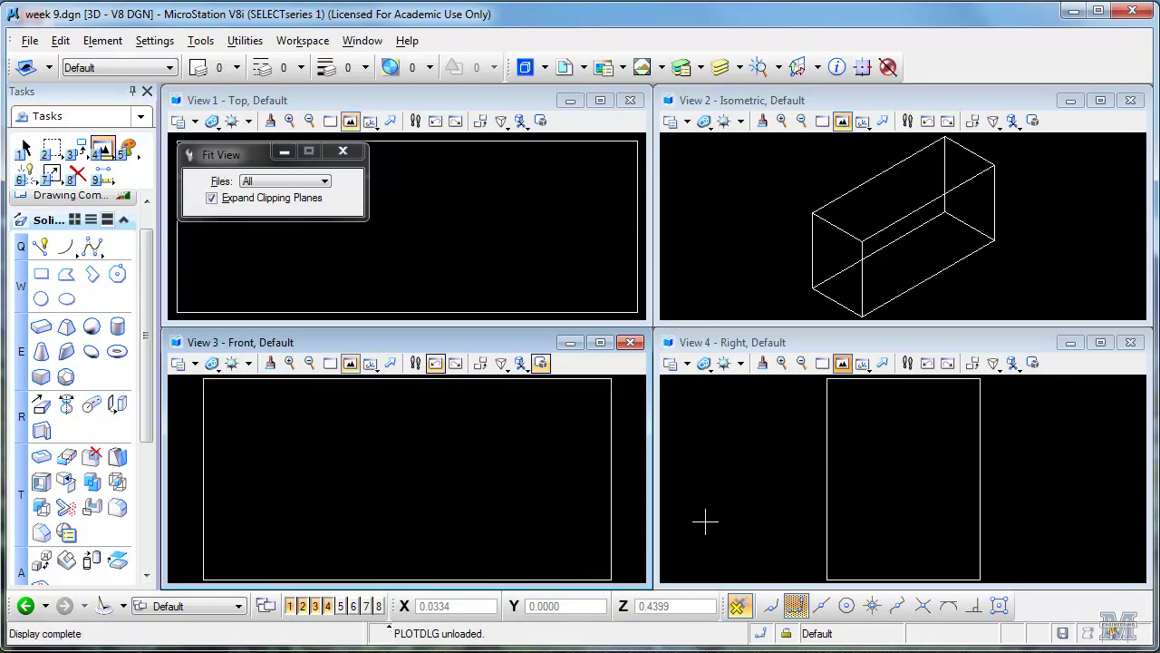
Maximize View 2 and place a second slab's start point, cycling AccuDraw orientations.
right_click(1048, 469)
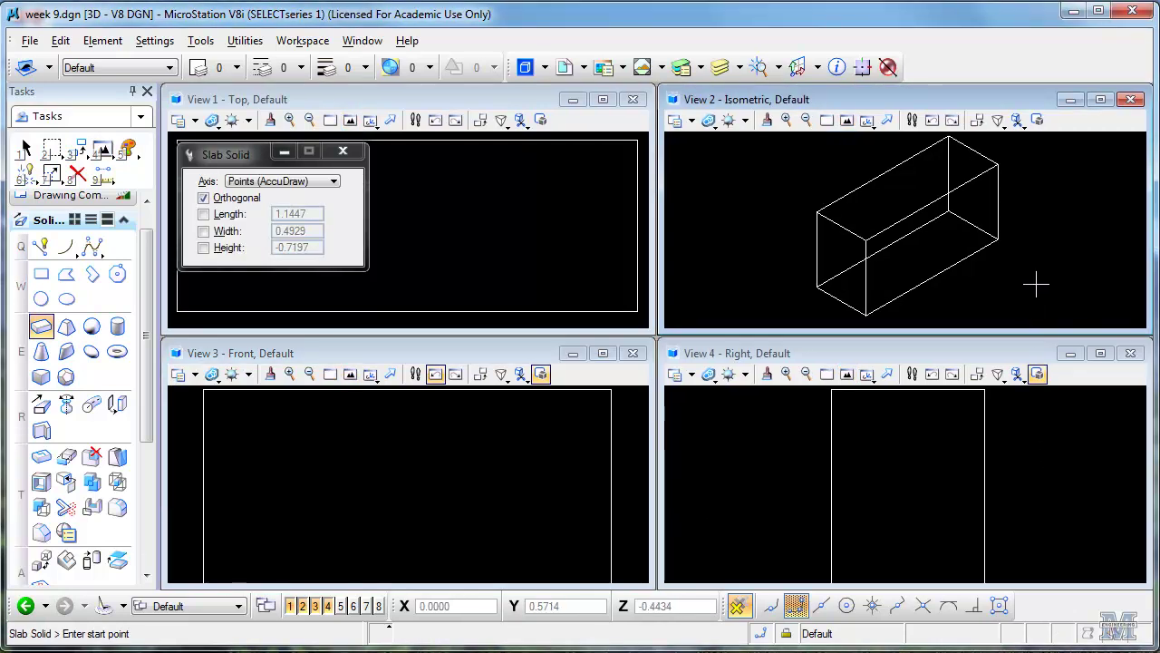
left_click(1101, 100)
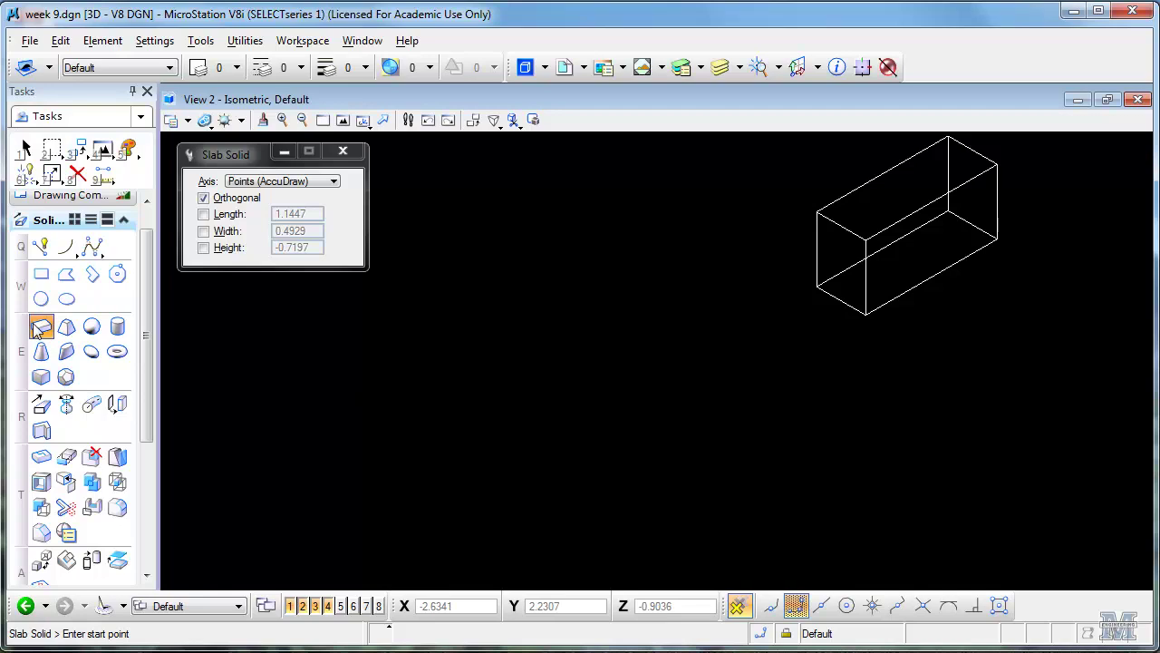
left_click(359, 374)
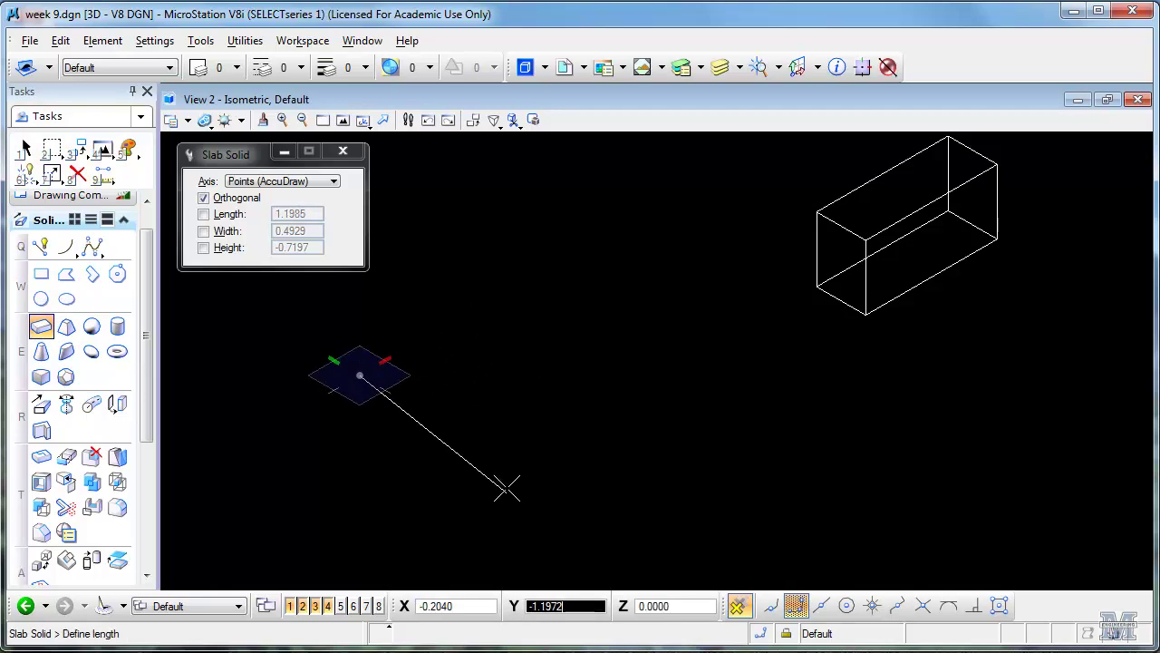
key("t")
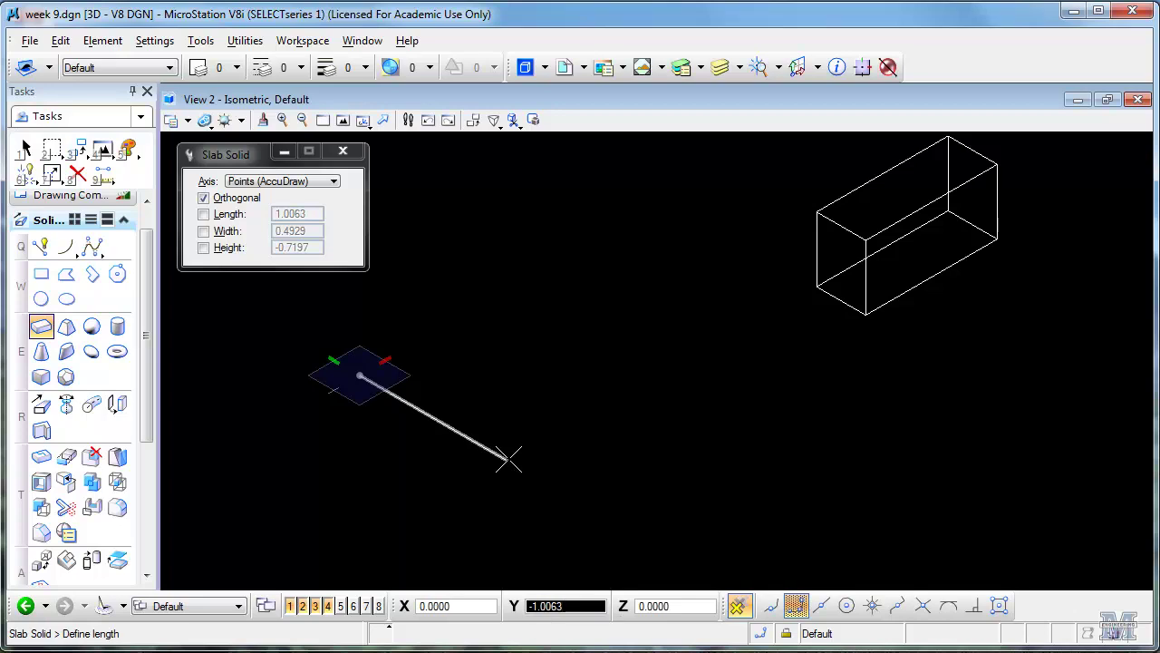
key("s")
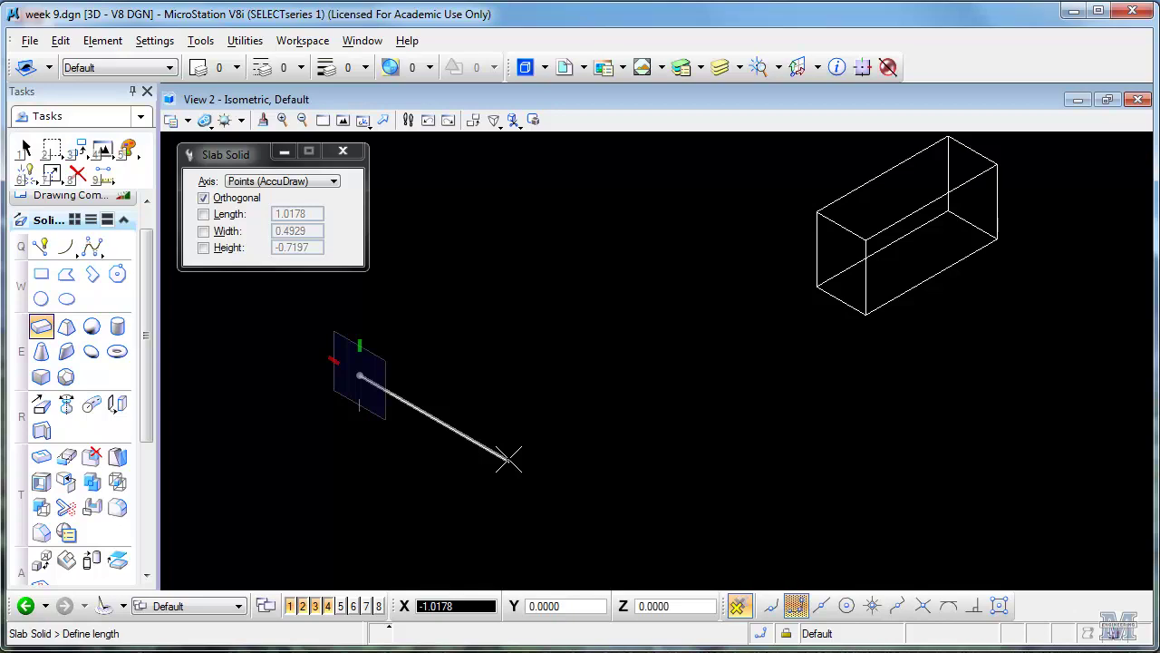
key("f")
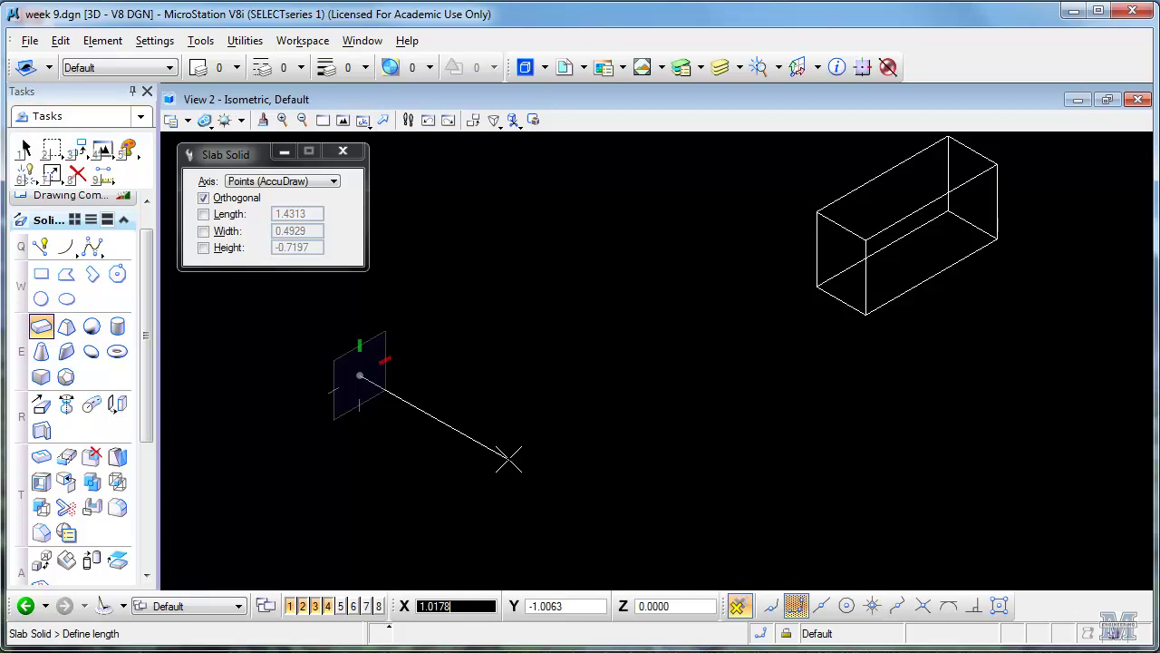
key("t")
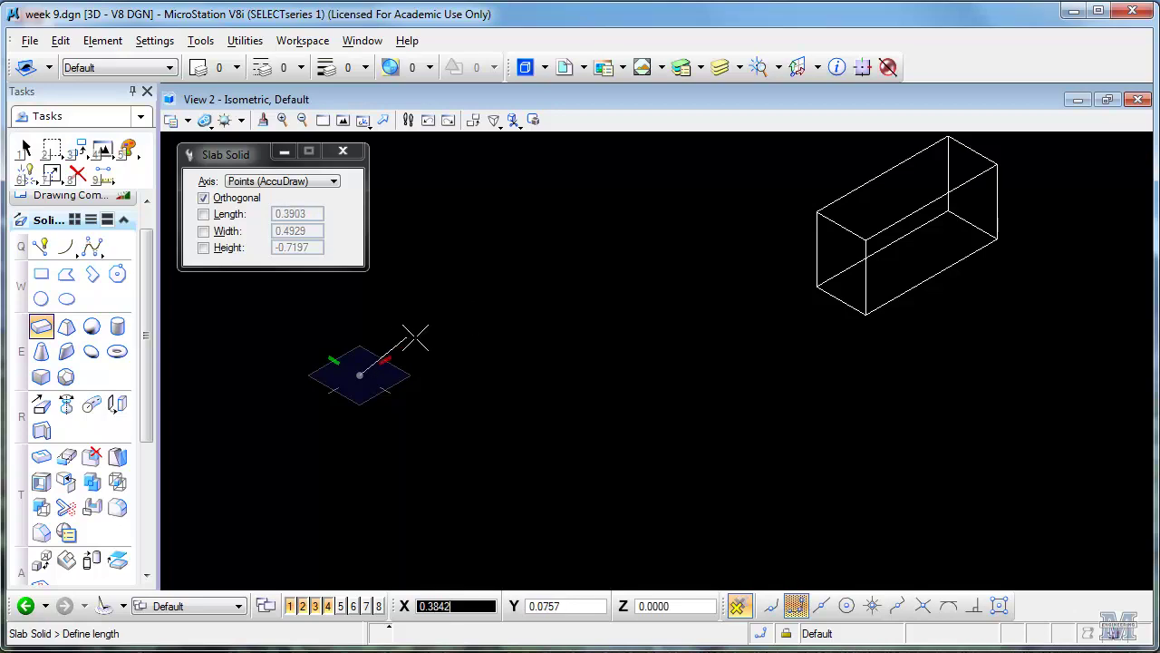
Set the second slab's length, width and front-plane height to finish the box.
left_click(543, 269)
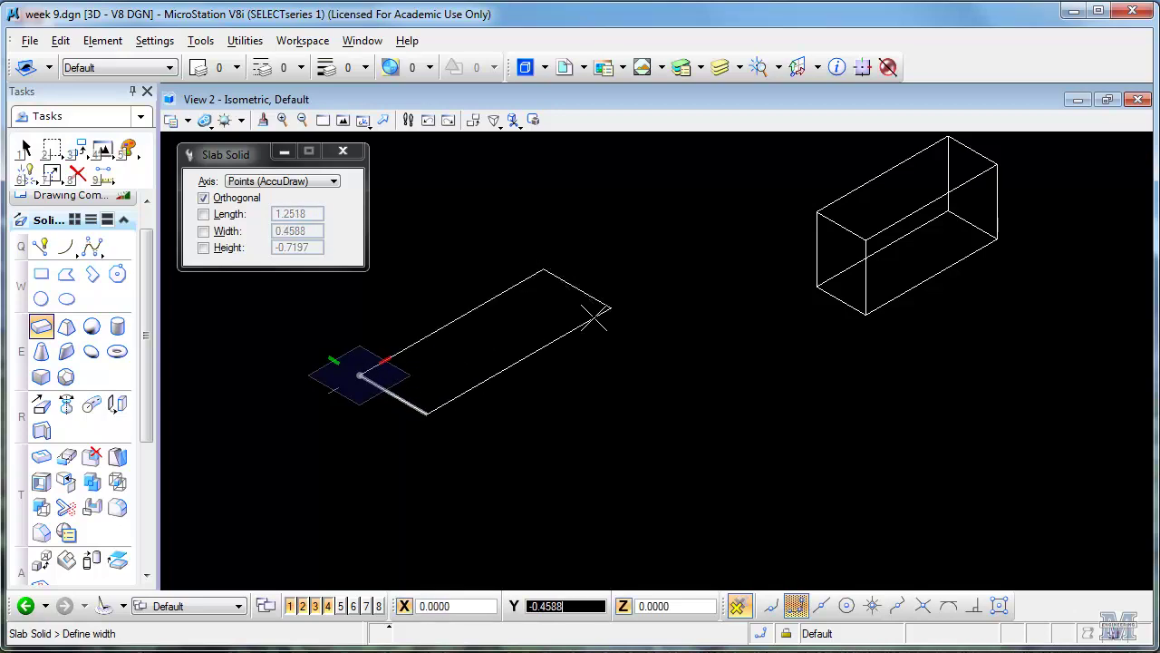
left_click(606, 326)
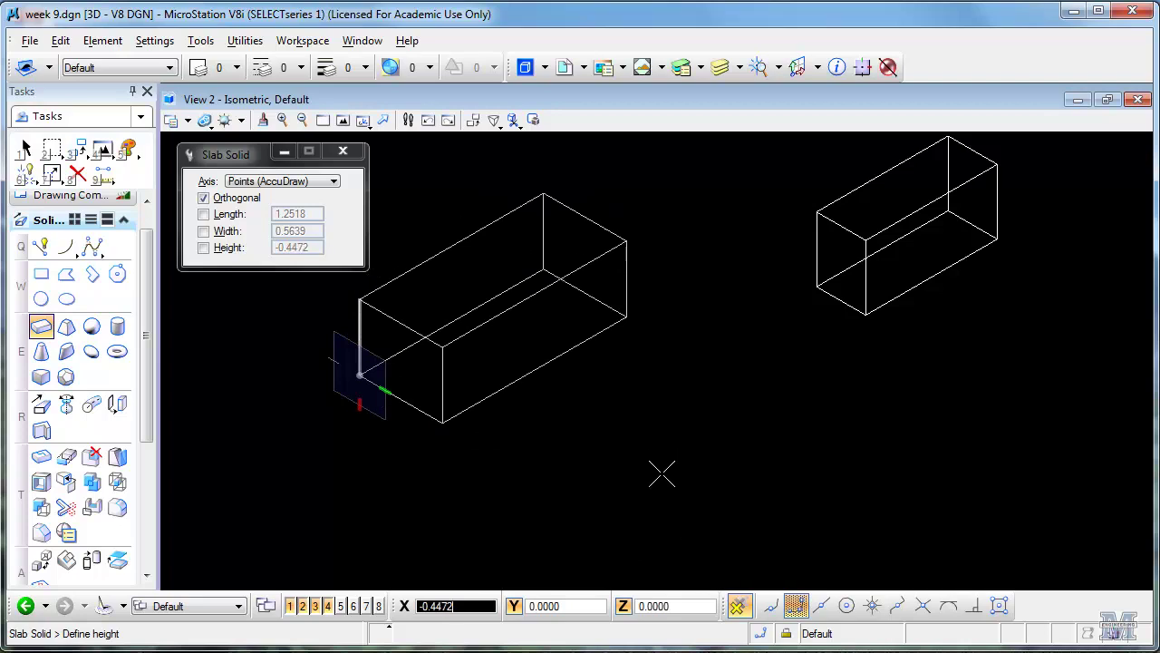
key("f")
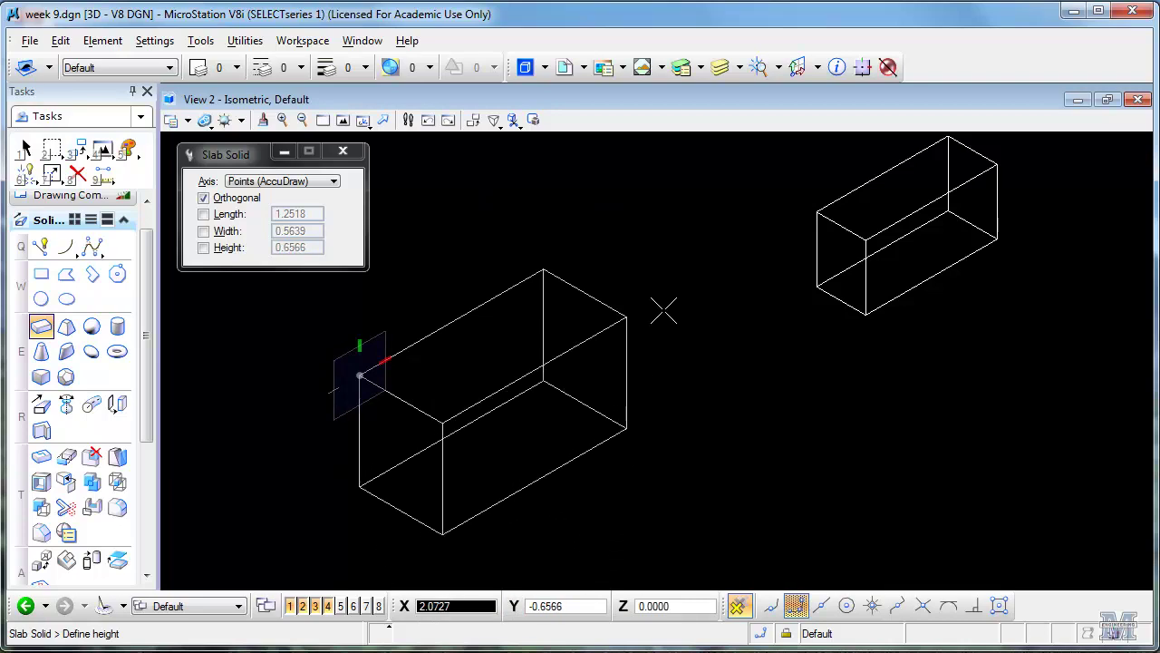
left_click(664, 311)
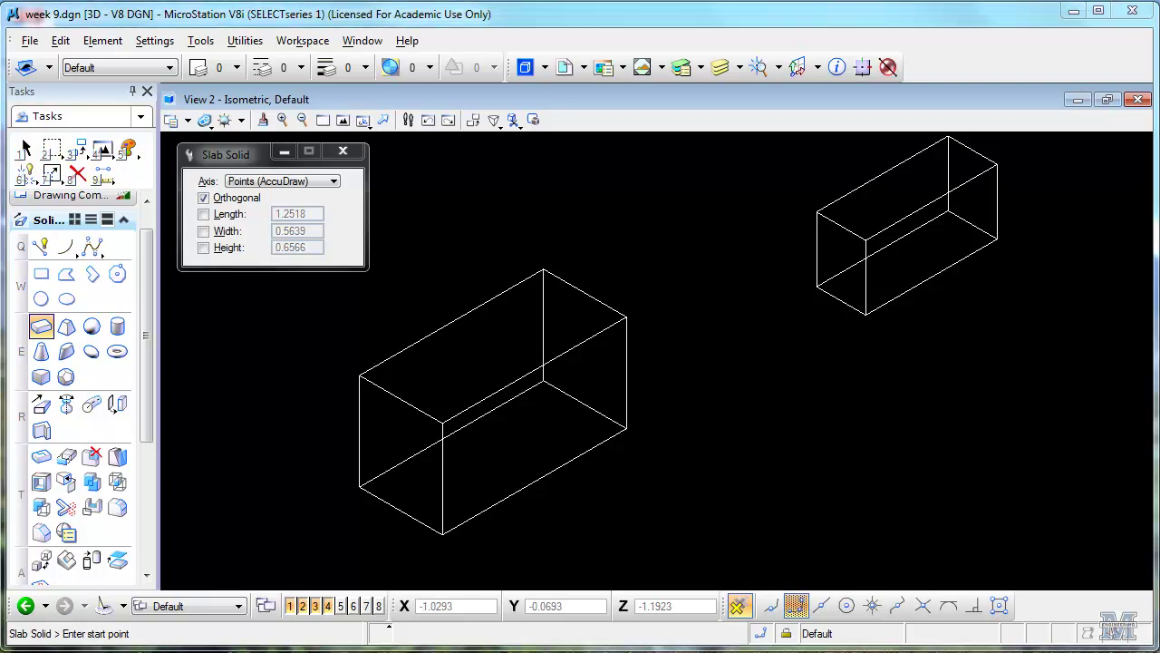
scroll(512, 580, "down", 1)
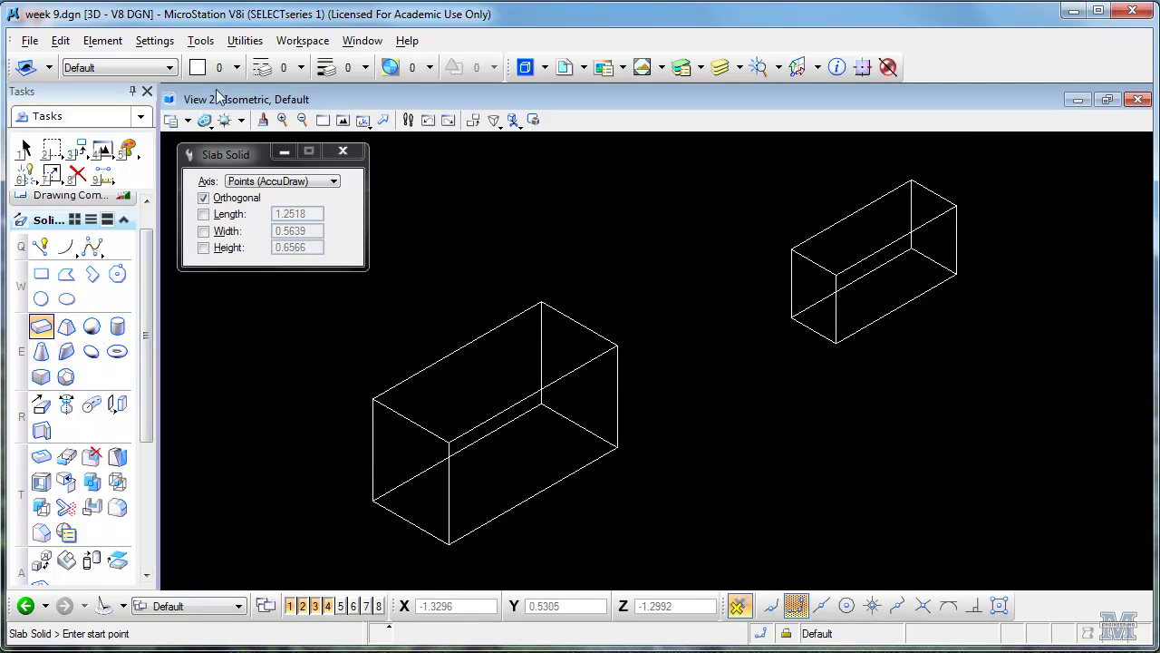
Tile the four views and set the active colour to red (3).
left_click(362, 41)
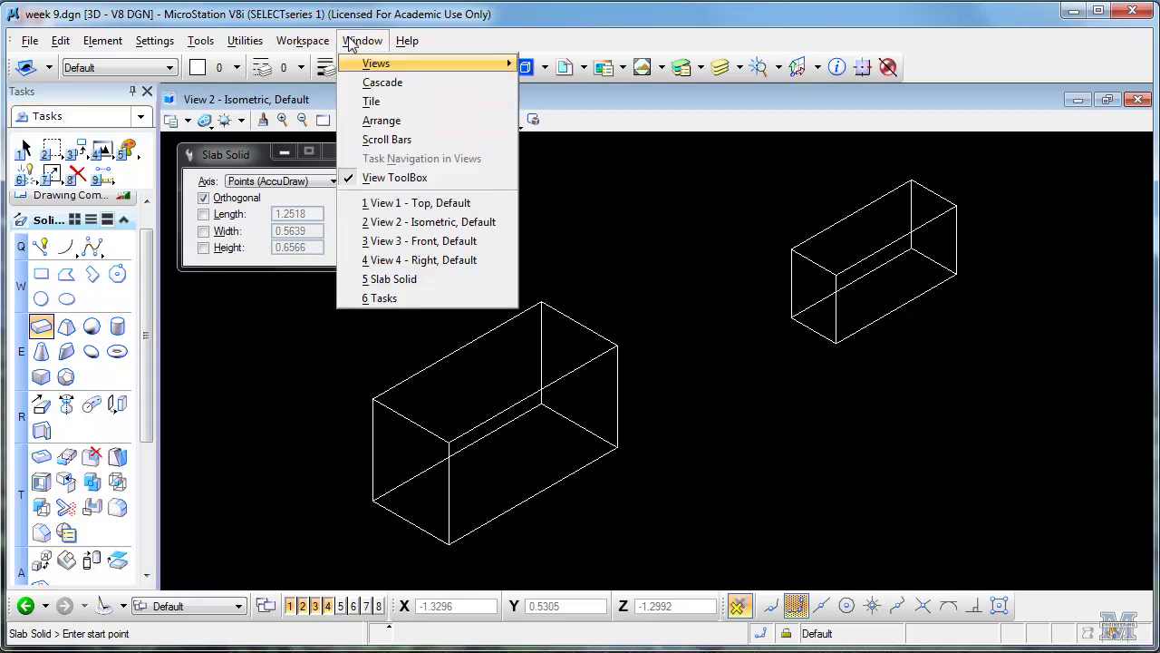
left_click(374, 105)
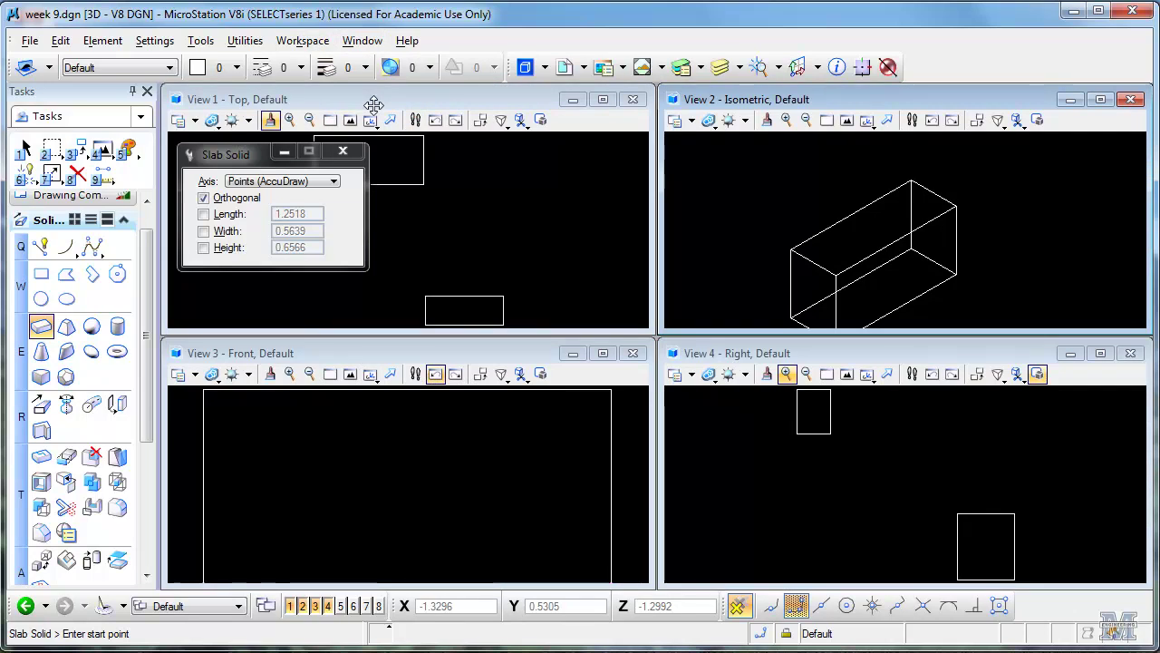
left_click(236, 67)
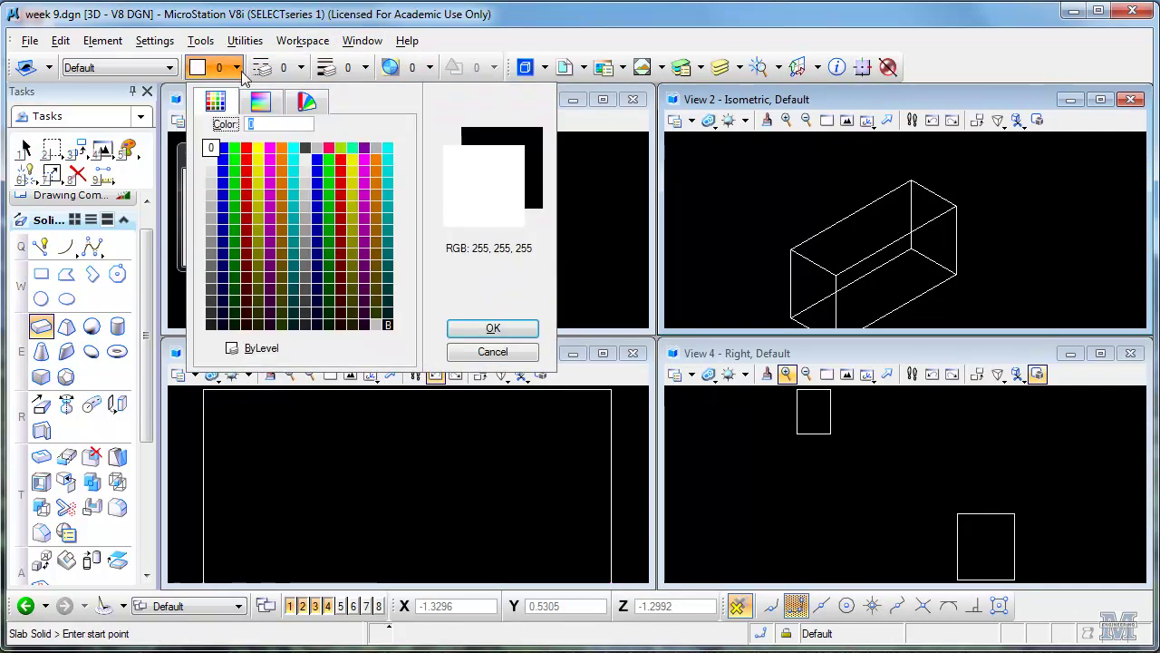
left_click(245, 152)
Place a circle on the box's front face in the Front view.
left_click(41, 298)
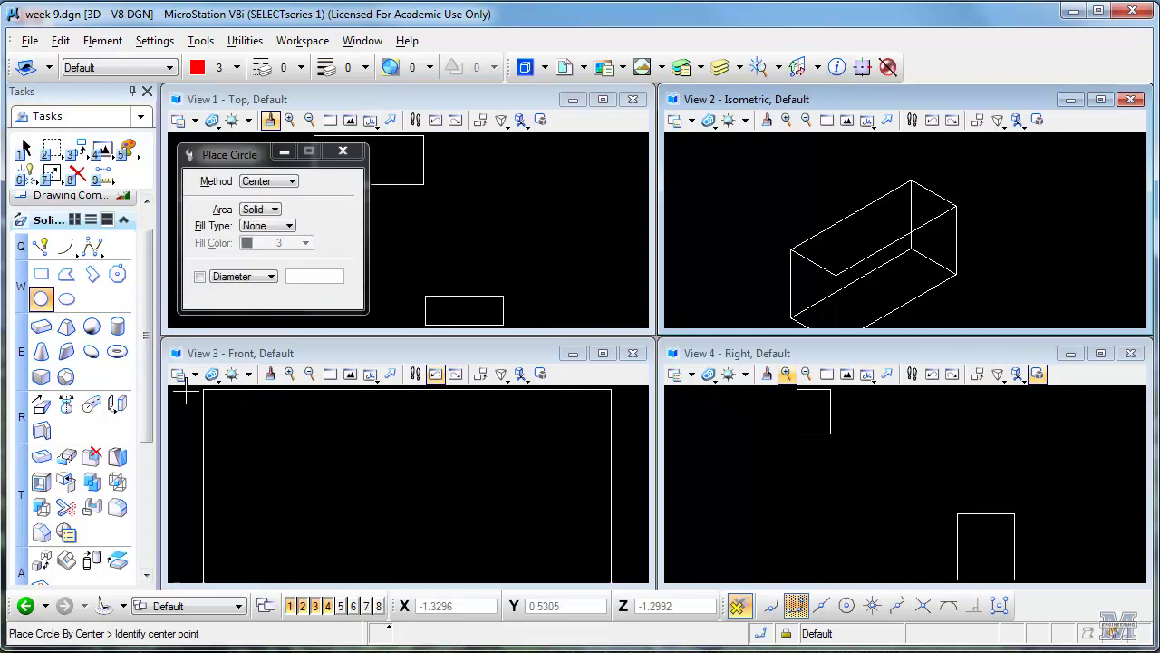
left_click(391, 462)
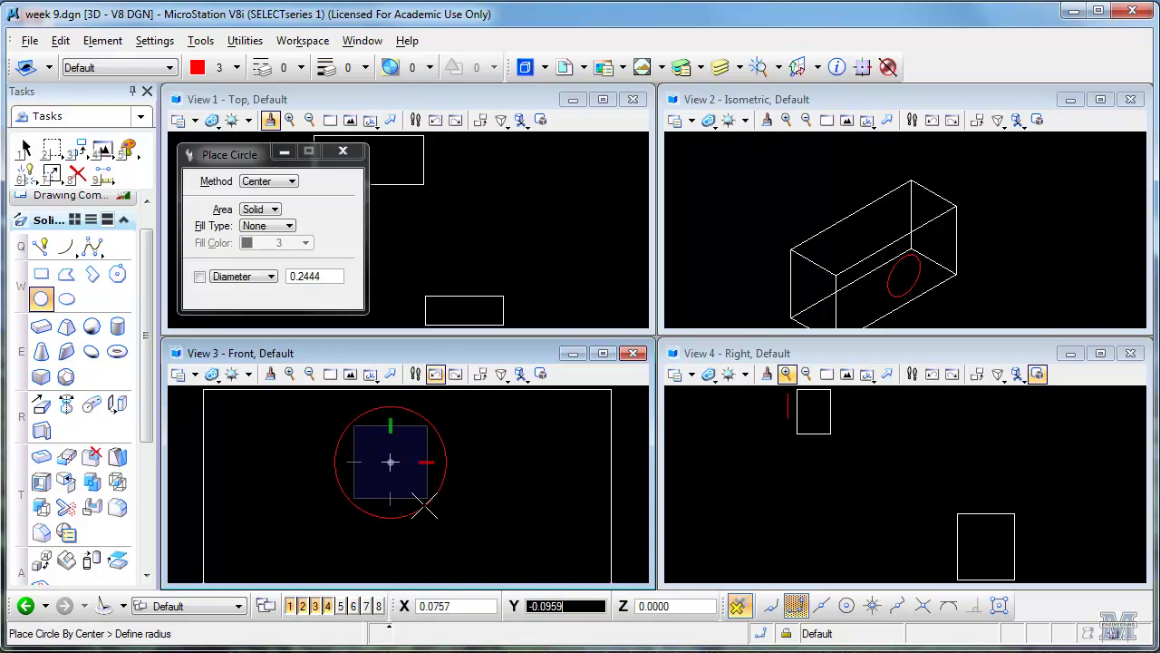
left_click(423, 505)
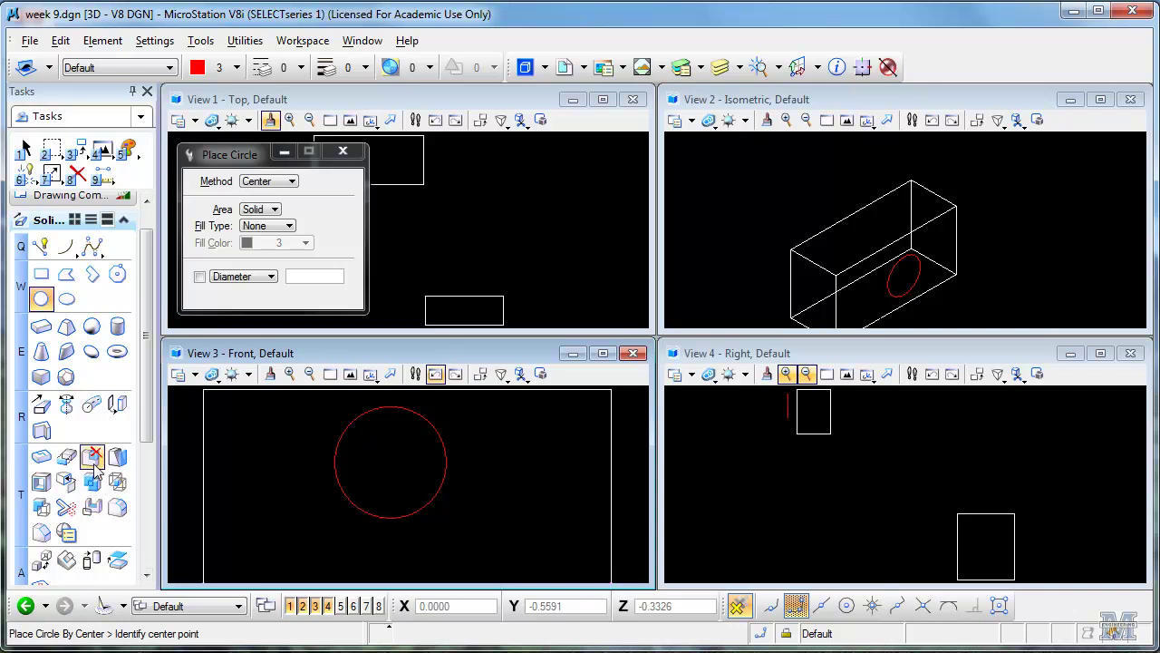
Cut the red circle as a through hole in the box, both directions.
left_click(92, 509)
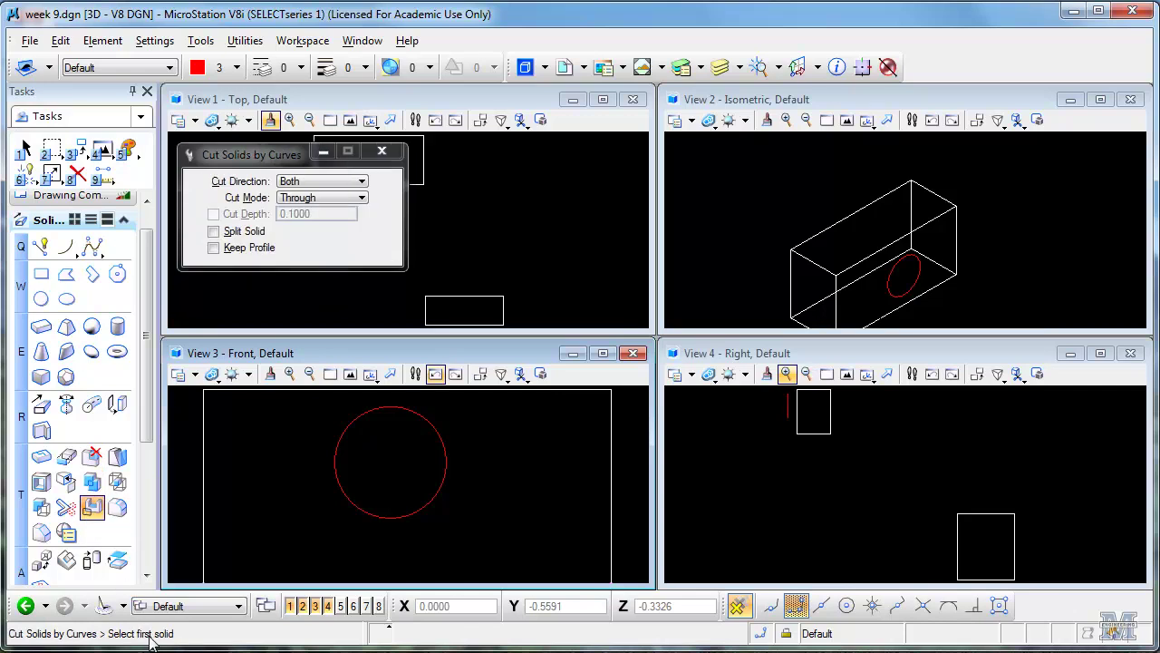
left_click(588, 393)
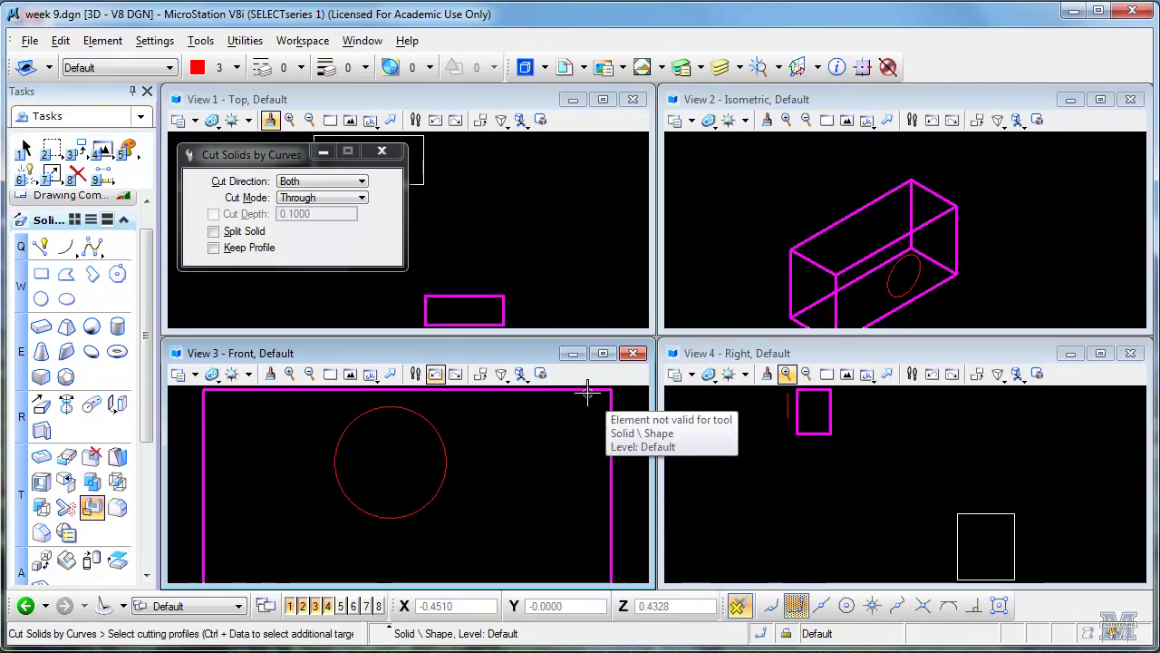
left_click(445, 448)
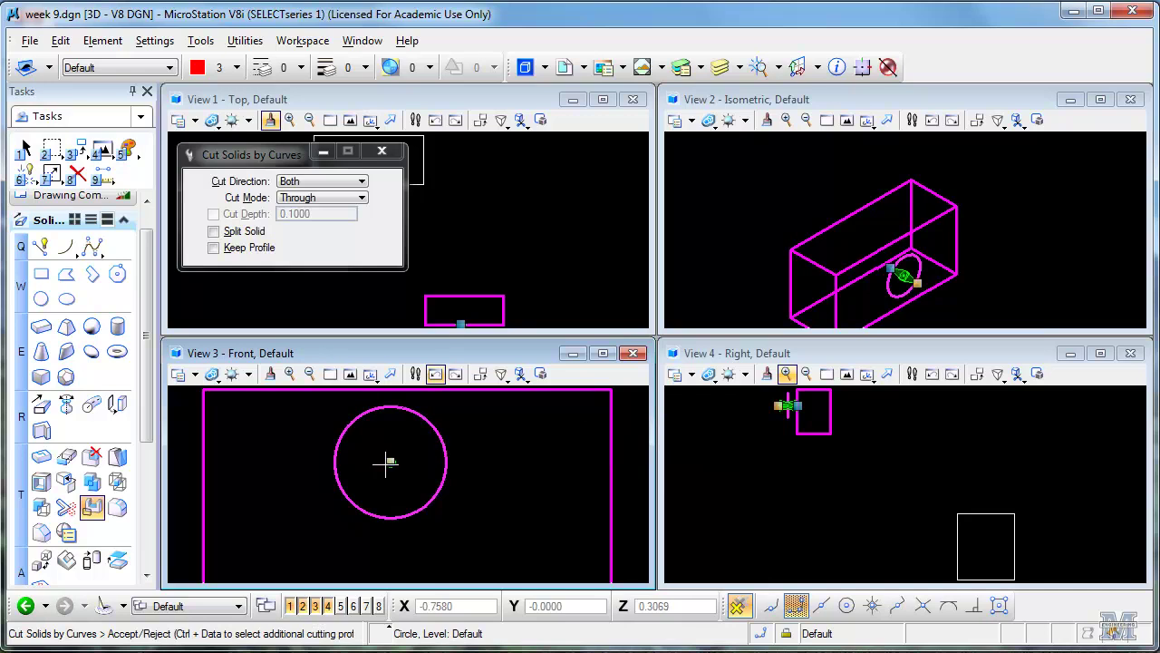
left_click(277, 466)
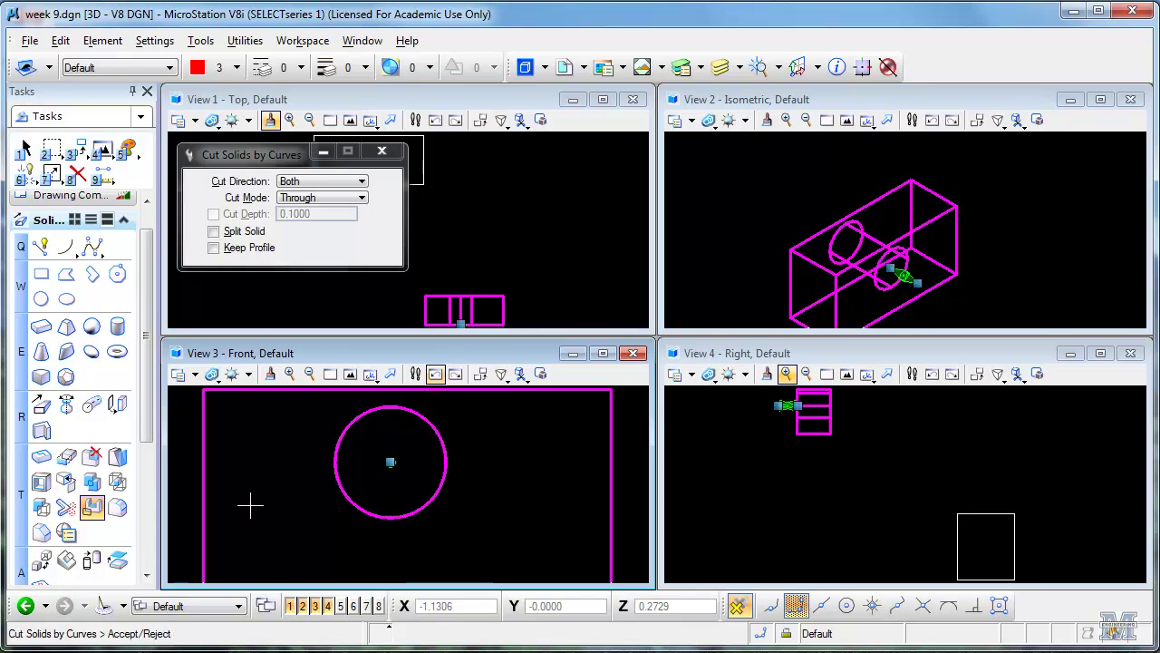
left_click(258, 476)
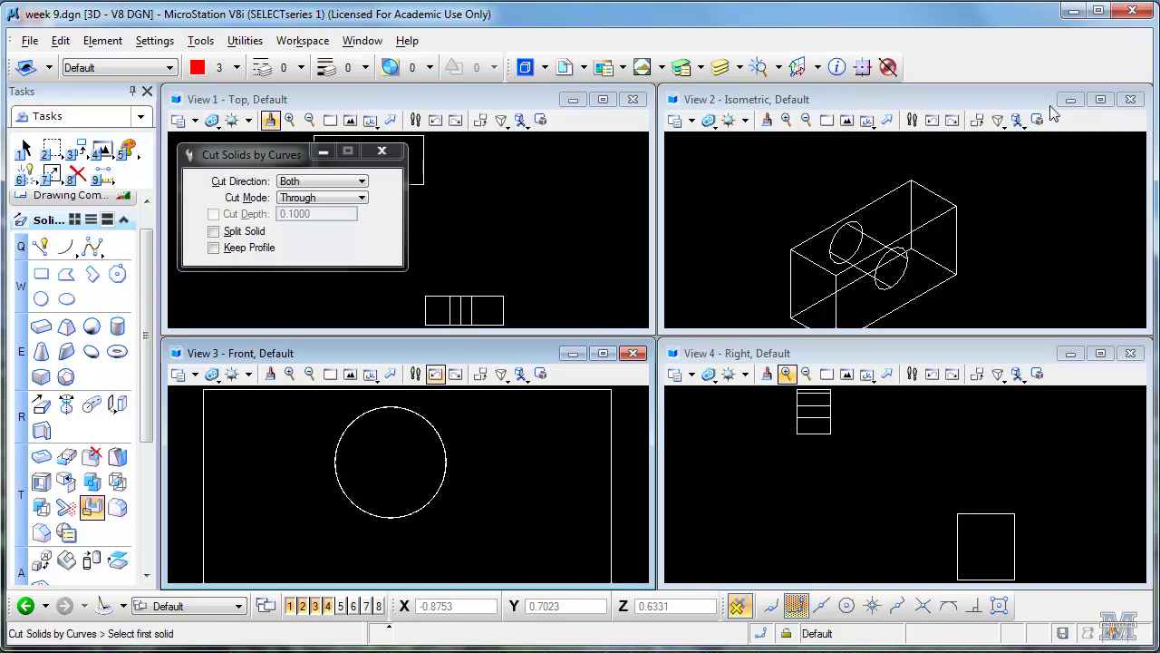
Maximize View 2 and set its display style to Illustration.
left_click(1098, 100)
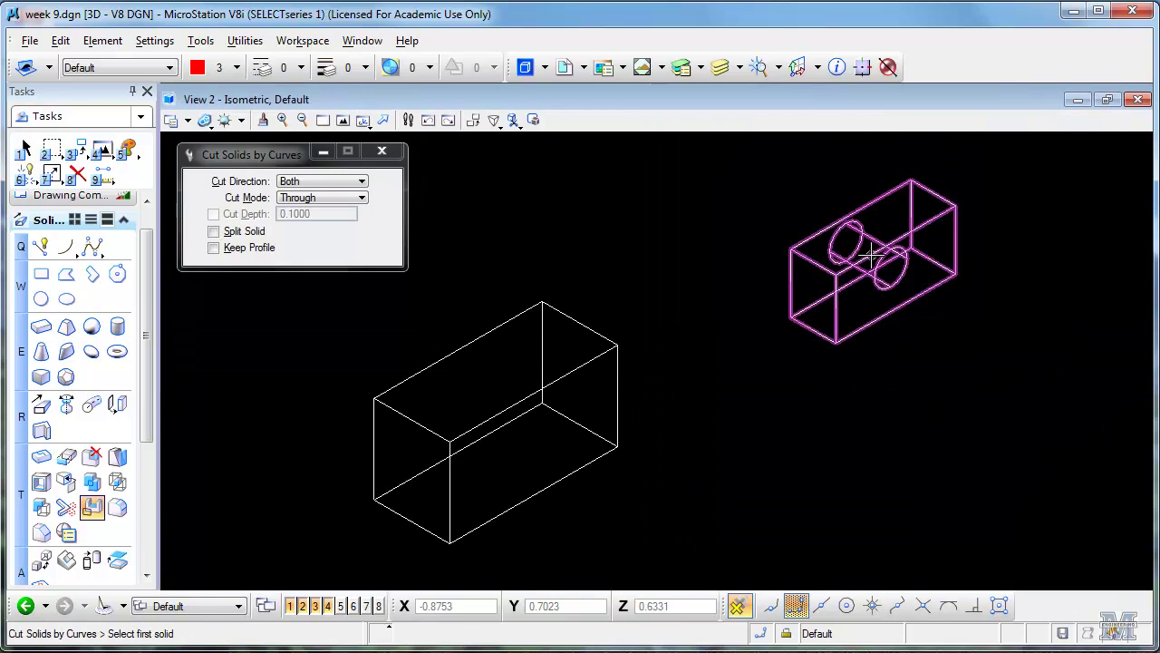
left_click(188, 120)
left_click(335, 196)
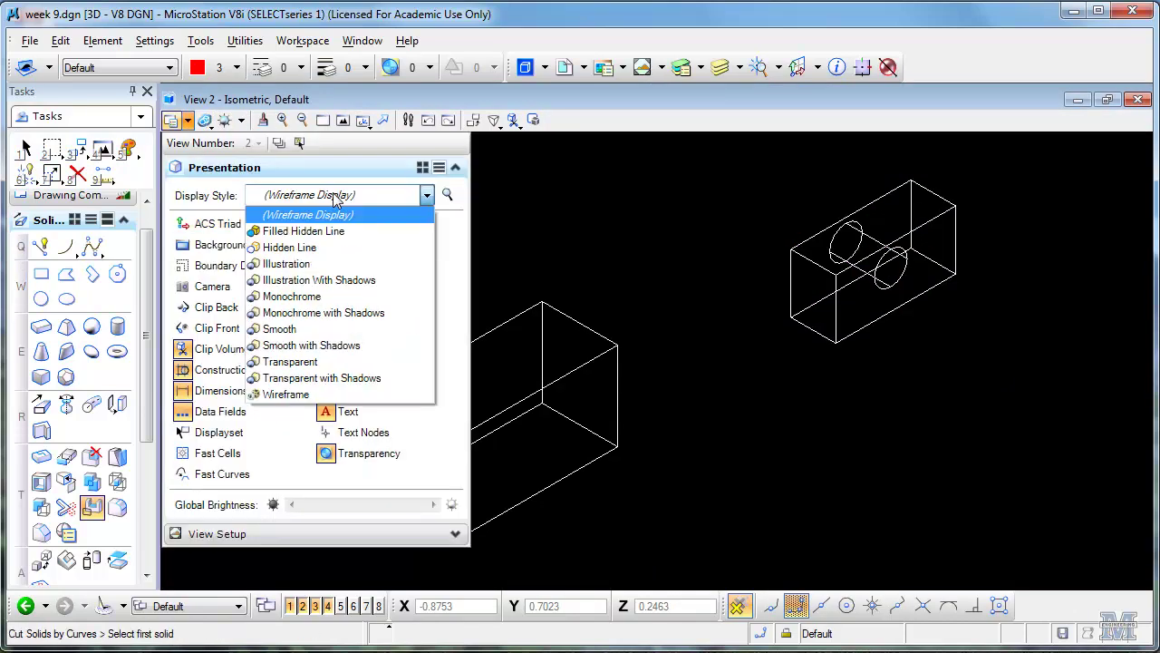
left_click(347, 264)
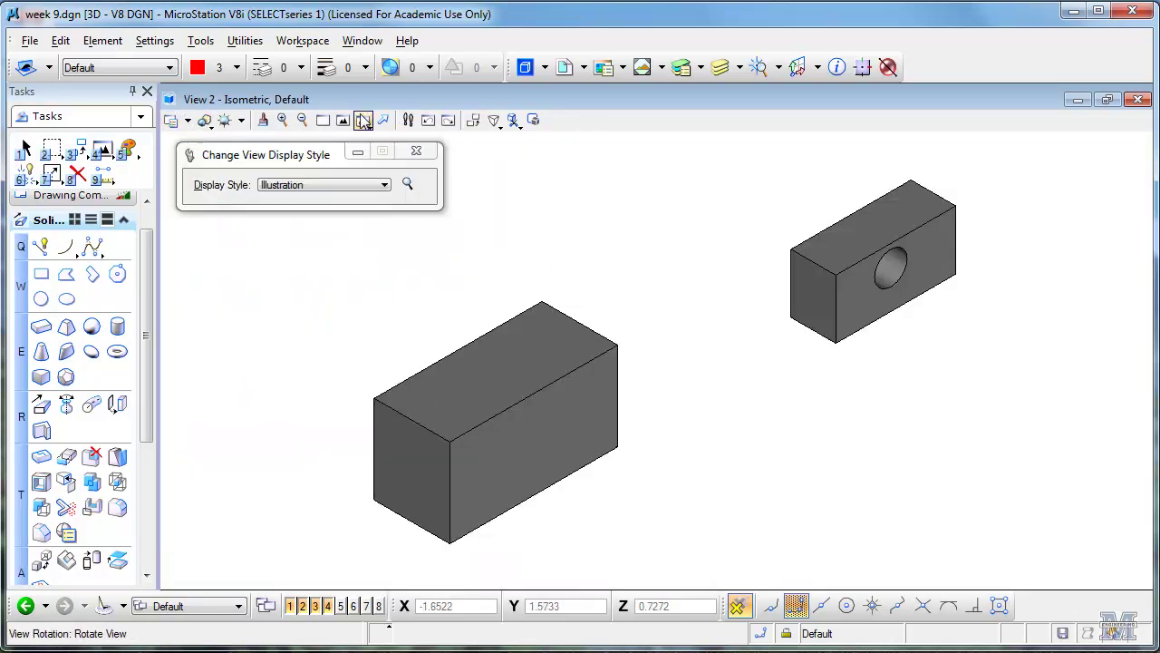
Rotate View 2 dynamically so both blocks and the hole are visible.
left_click(362, 120)
left_click(922, 269)
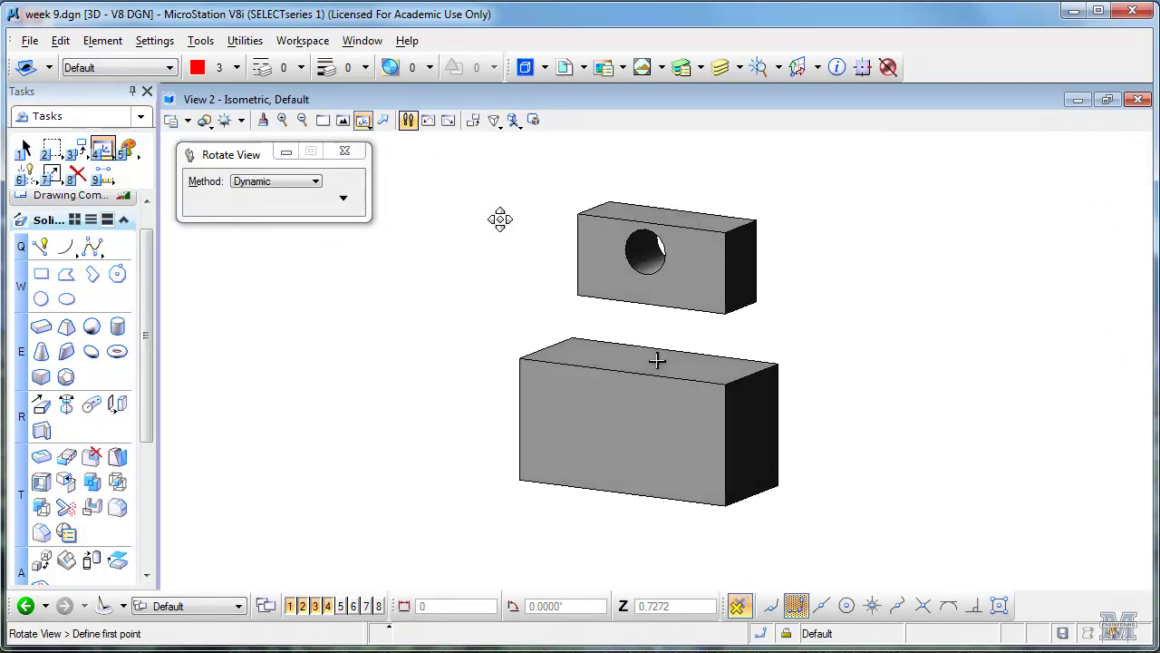
left_click(383, 220)
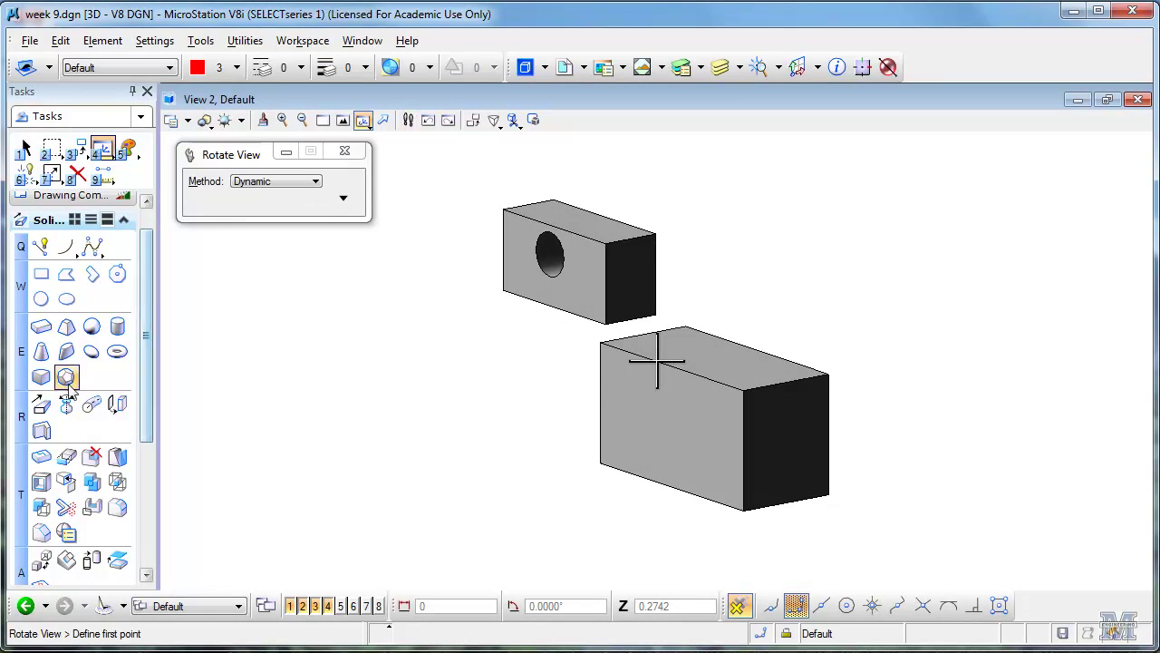
Place a red sphere solid beside the blocks.
left_click(91, 327)
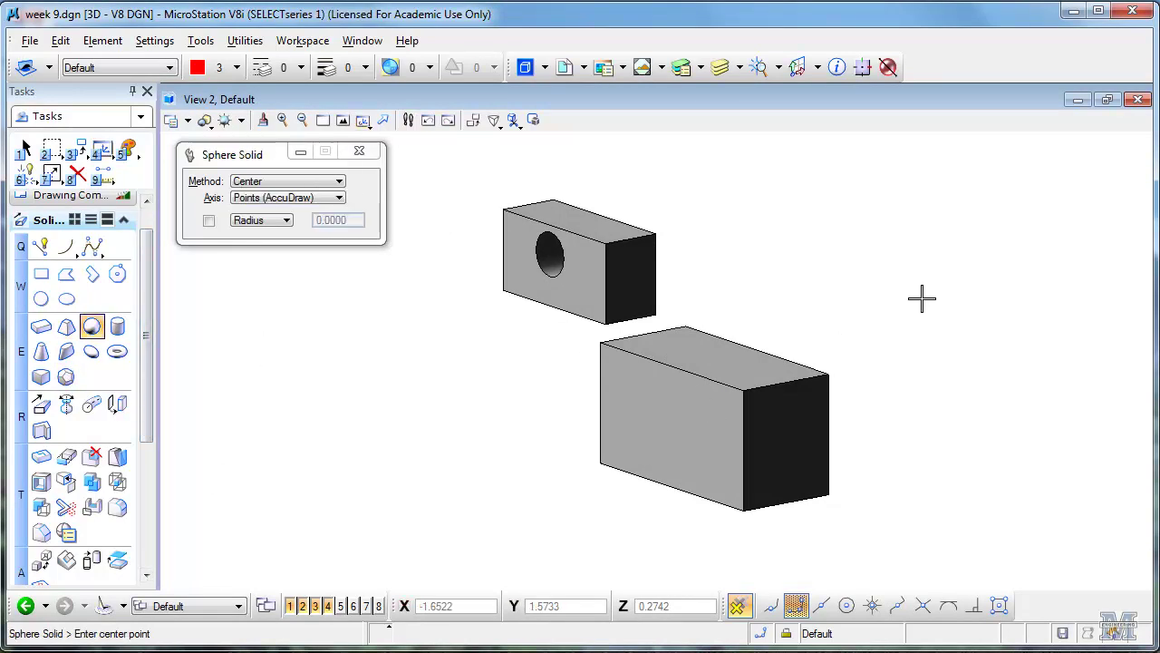
left_click(890, 239)
left_click(959, 292)
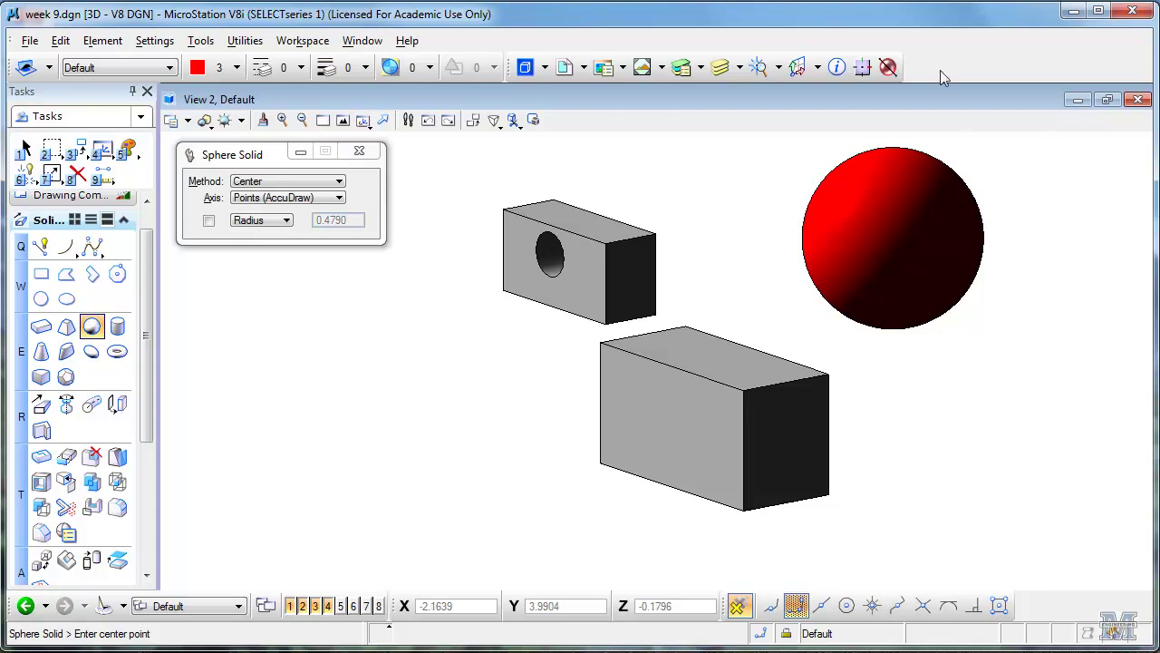
Tile the four views and fit all objects in View 2.
left_click(356, 45)
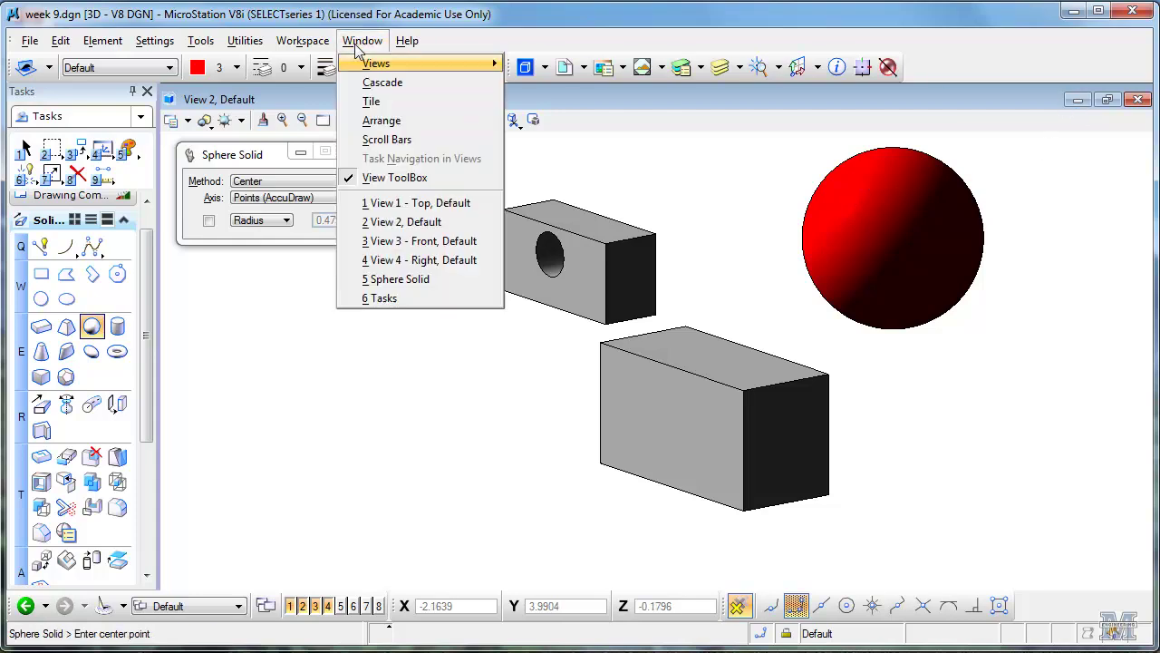
left_click(371, 102)
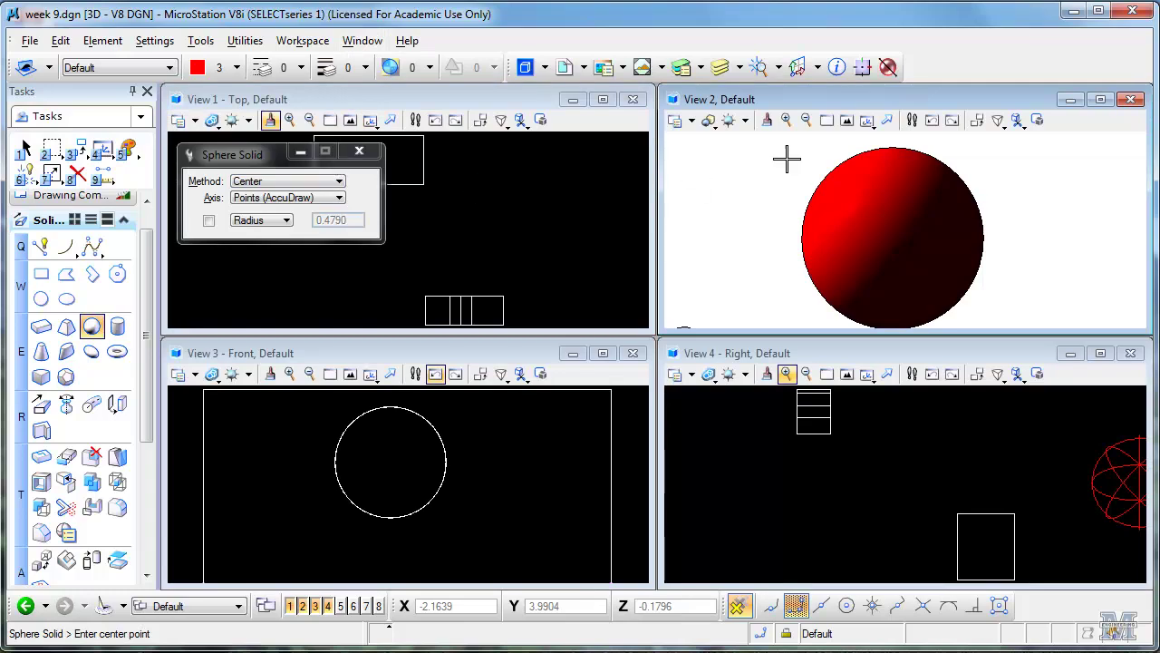
left_click(846, 120)
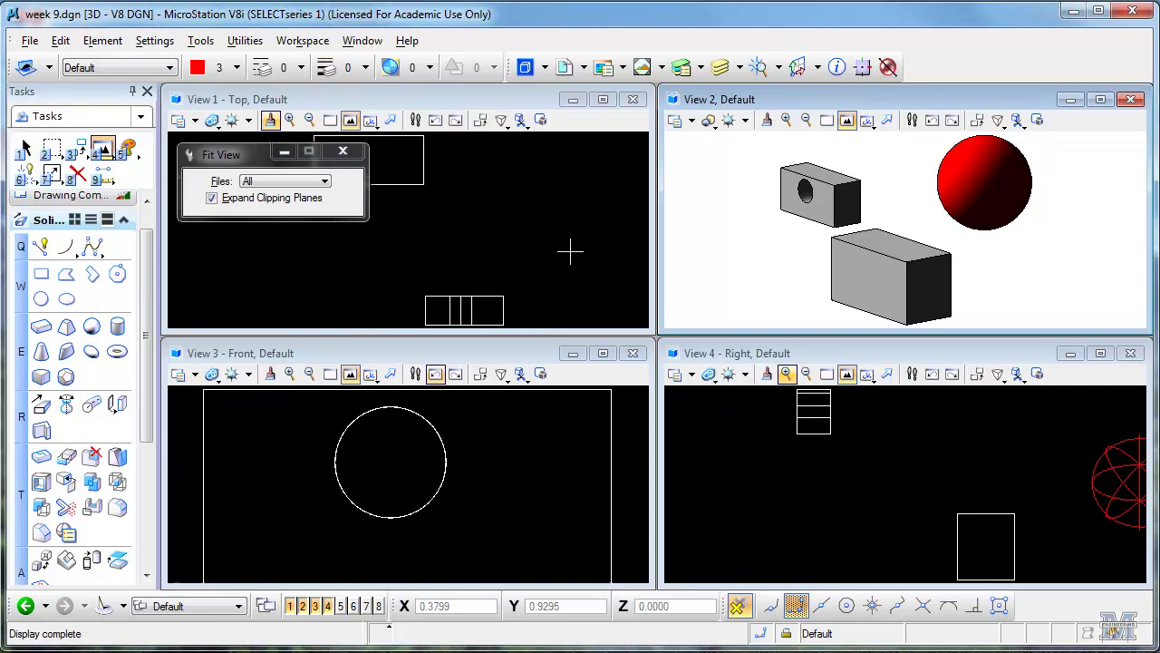
Draw a closed green (2) V-shaped SmartLine outline in the top view beside the sphere.
left_click(235, 67)
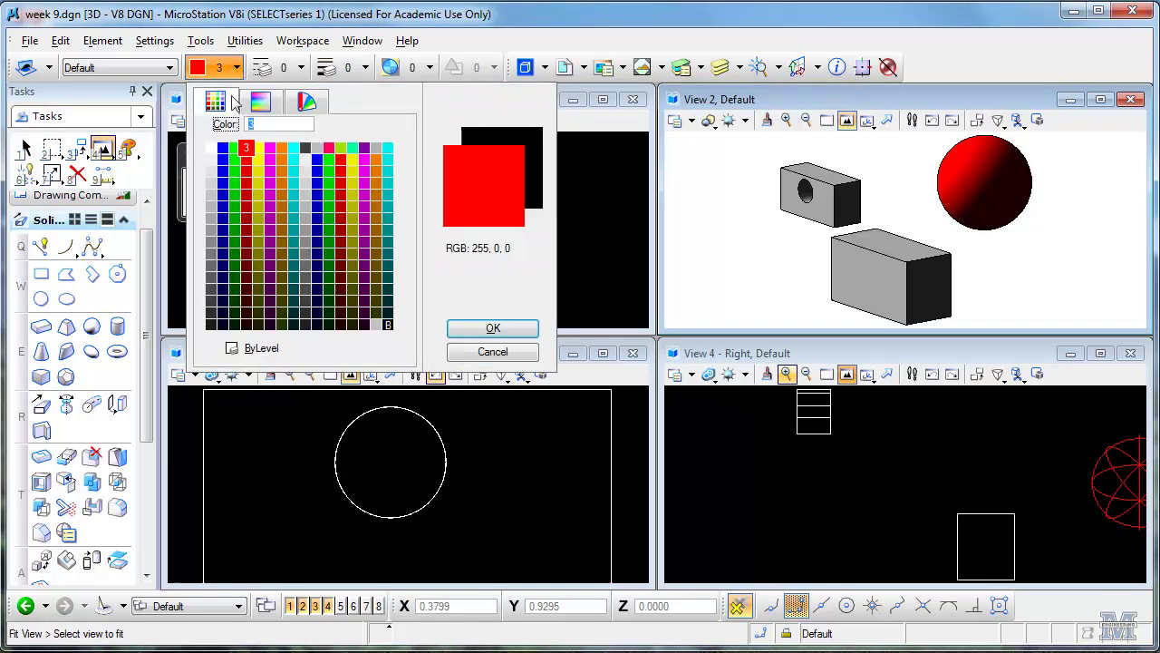
left_click(234, 148)
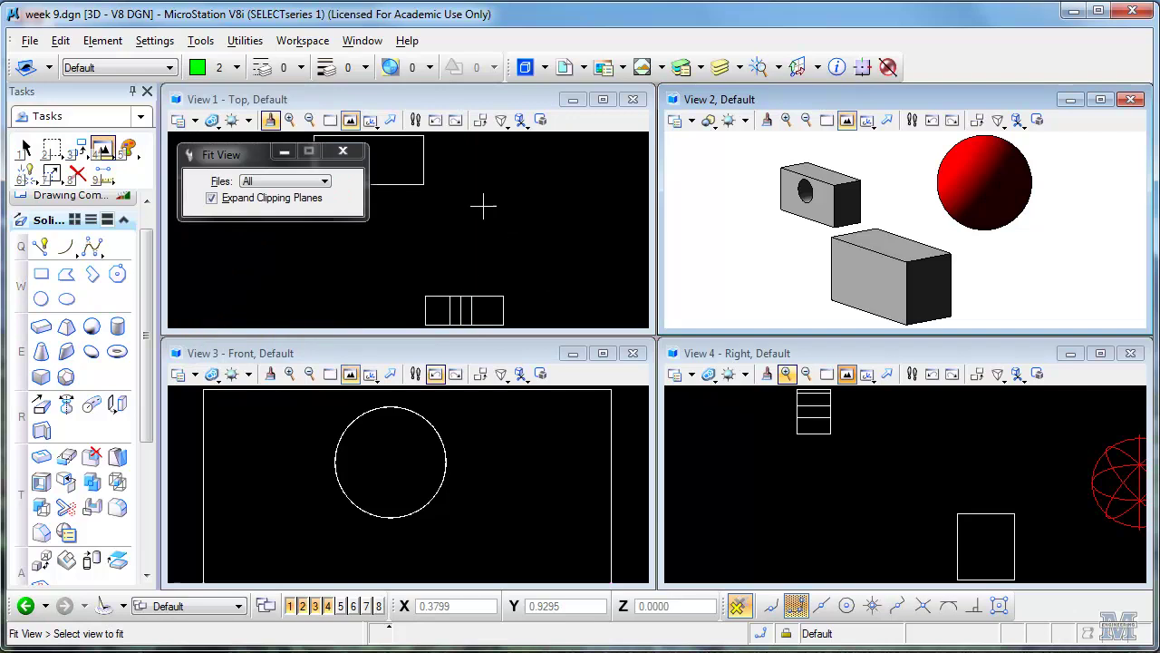
left_click(40, 246)
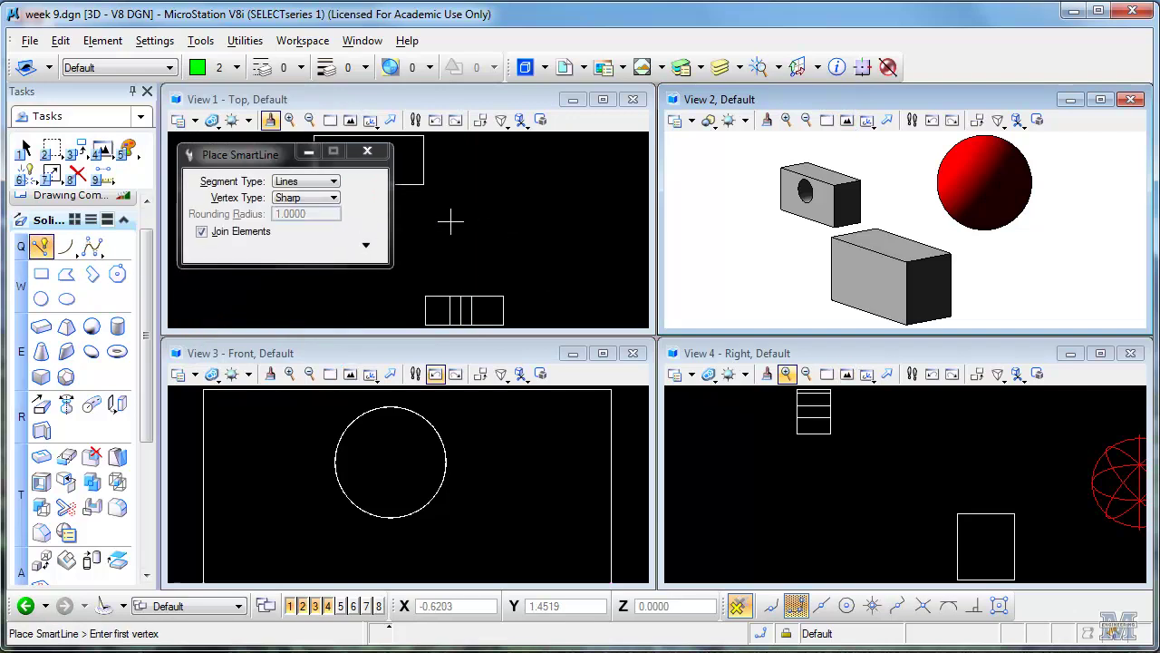
left_click(485, 198)
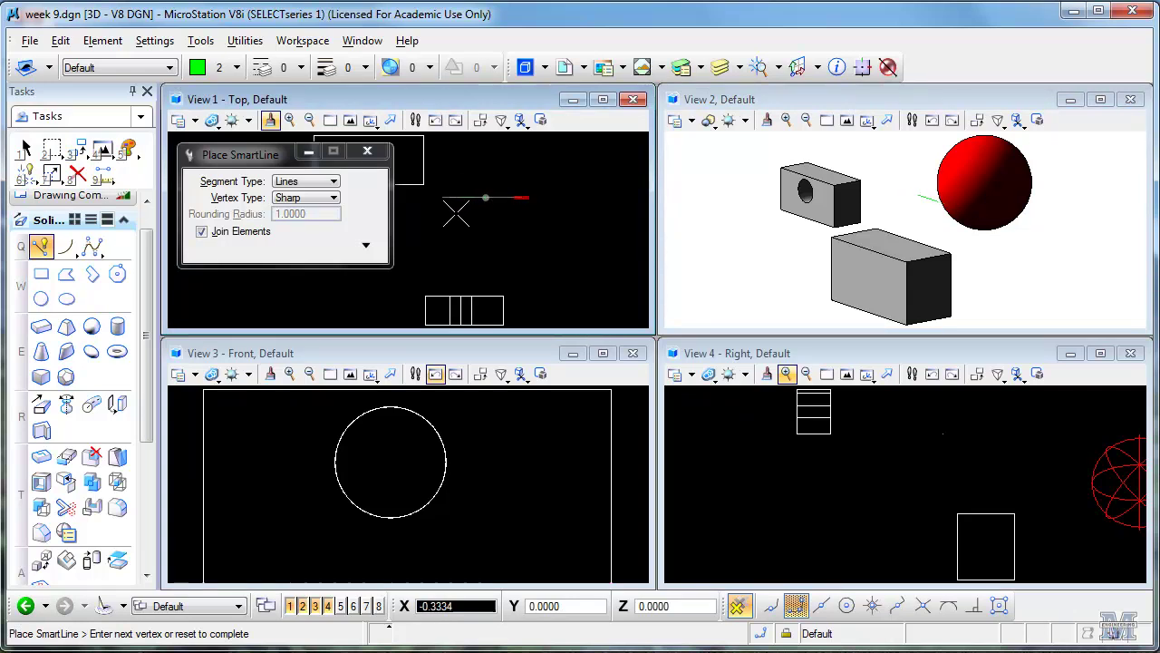
key("t")
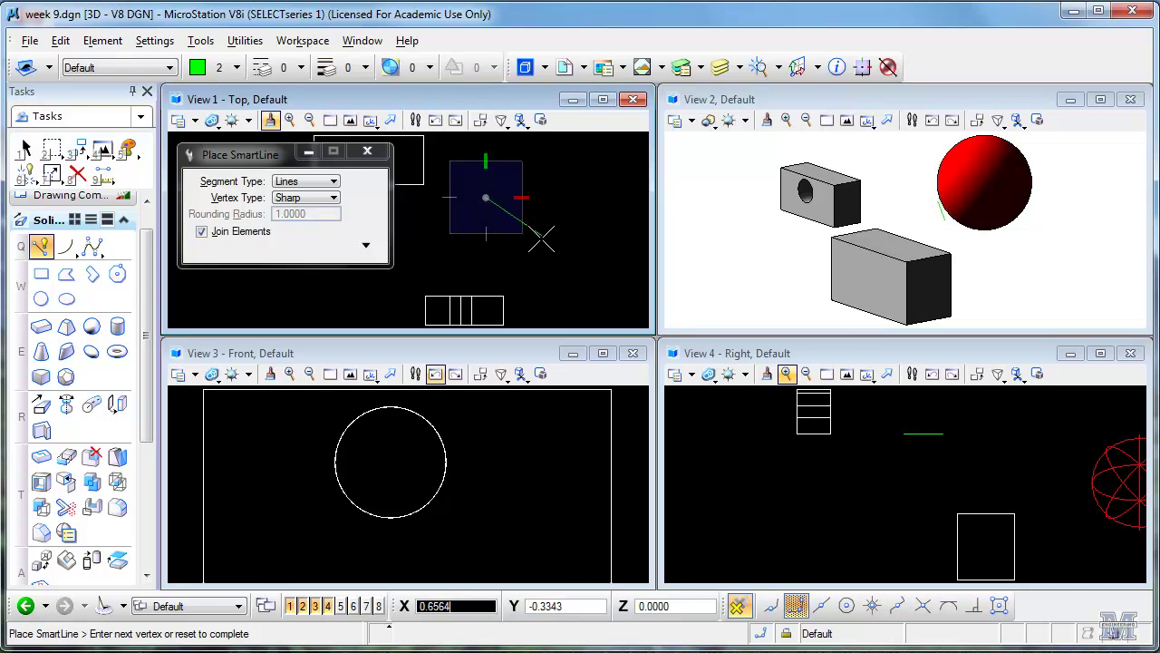
left_click(535, 272)
left_click(601, 211)
left_click(540, 220)
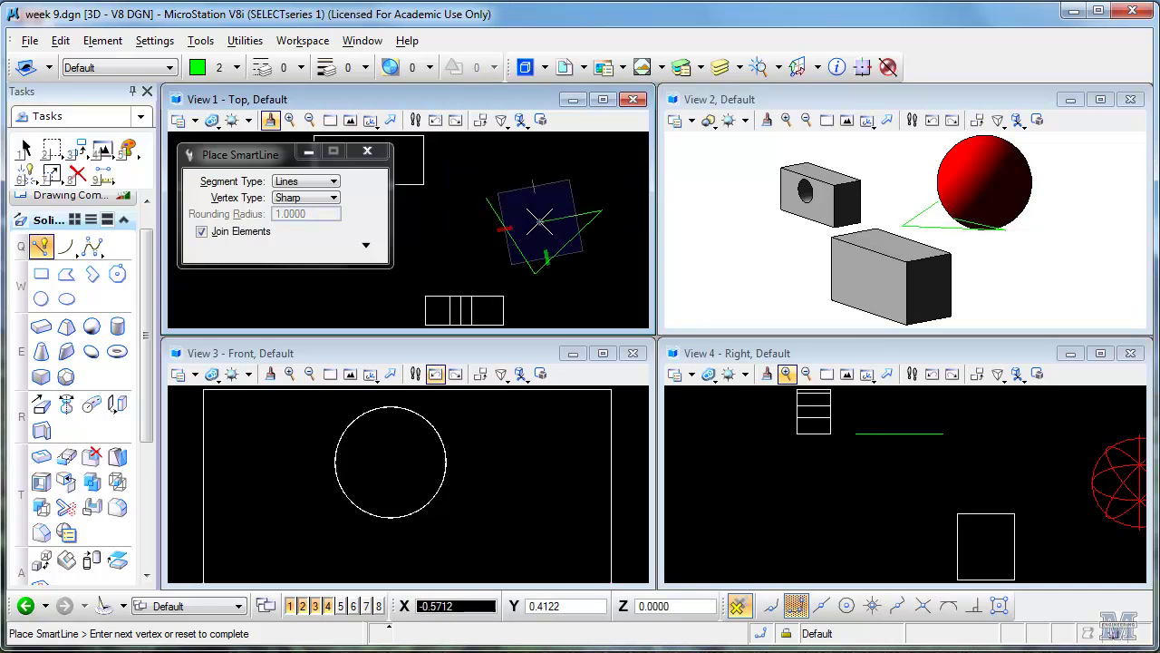
left_click(505, 166)
left_click(487, 197)
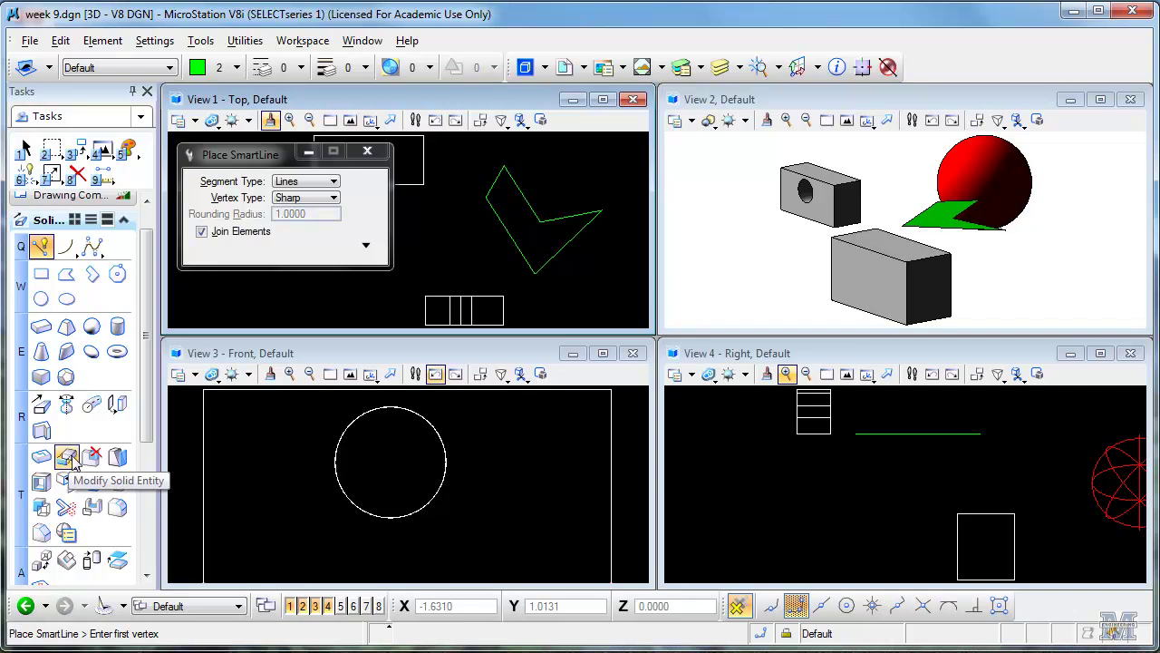
Extrude the green outline downward into a solid, setting the depth in View 3.
left_click(41, 408)
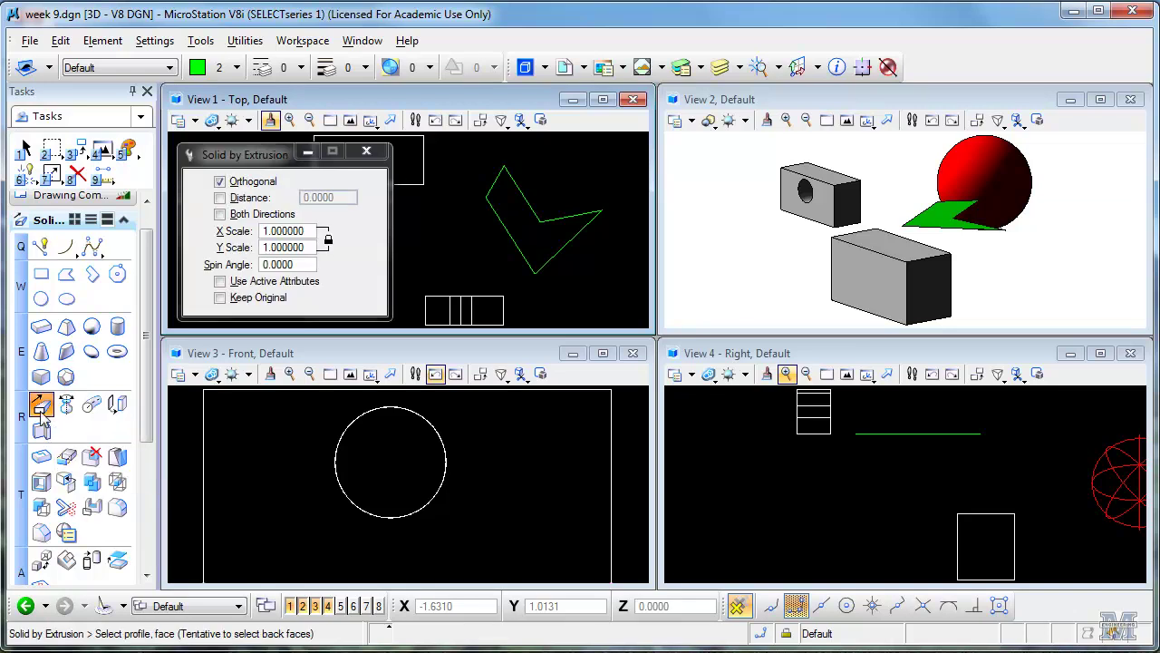
left_click(505, 234)
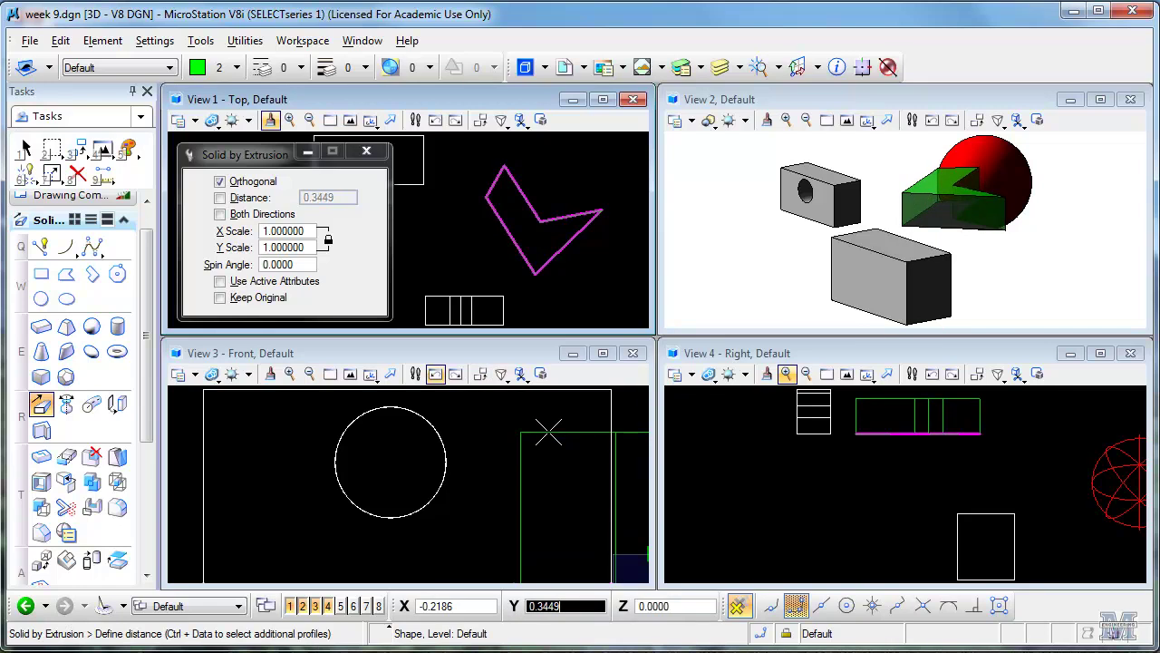
scroll(539, 446, "down", 1)
scroll(540, 446, "down", 5)
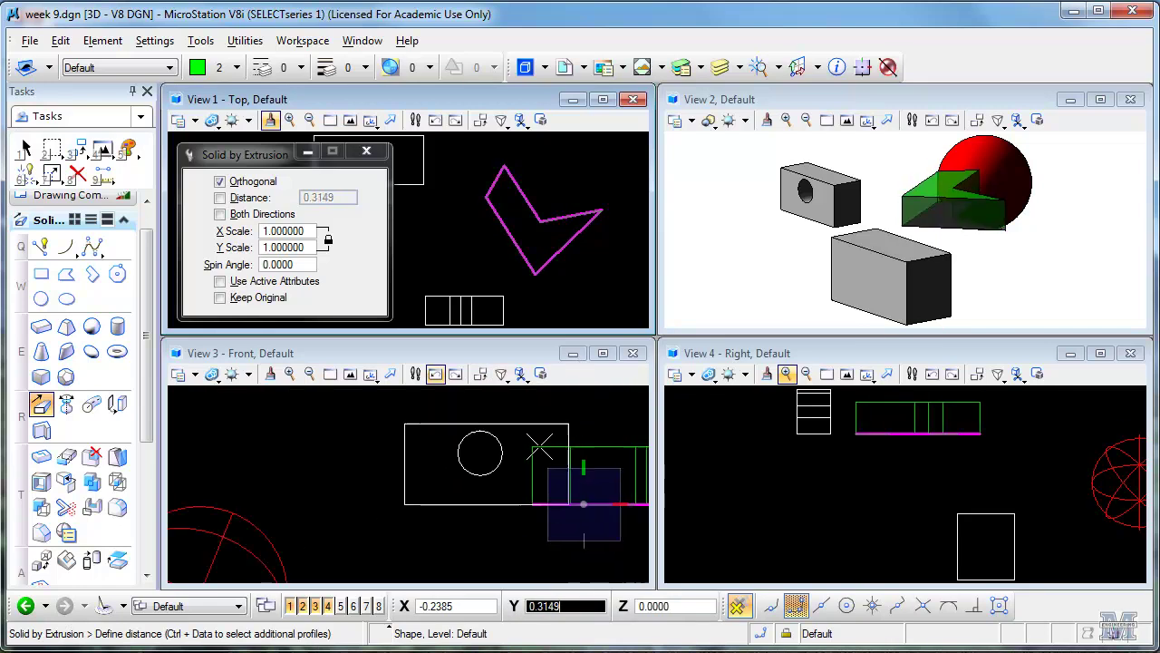
left_click(542, 576)
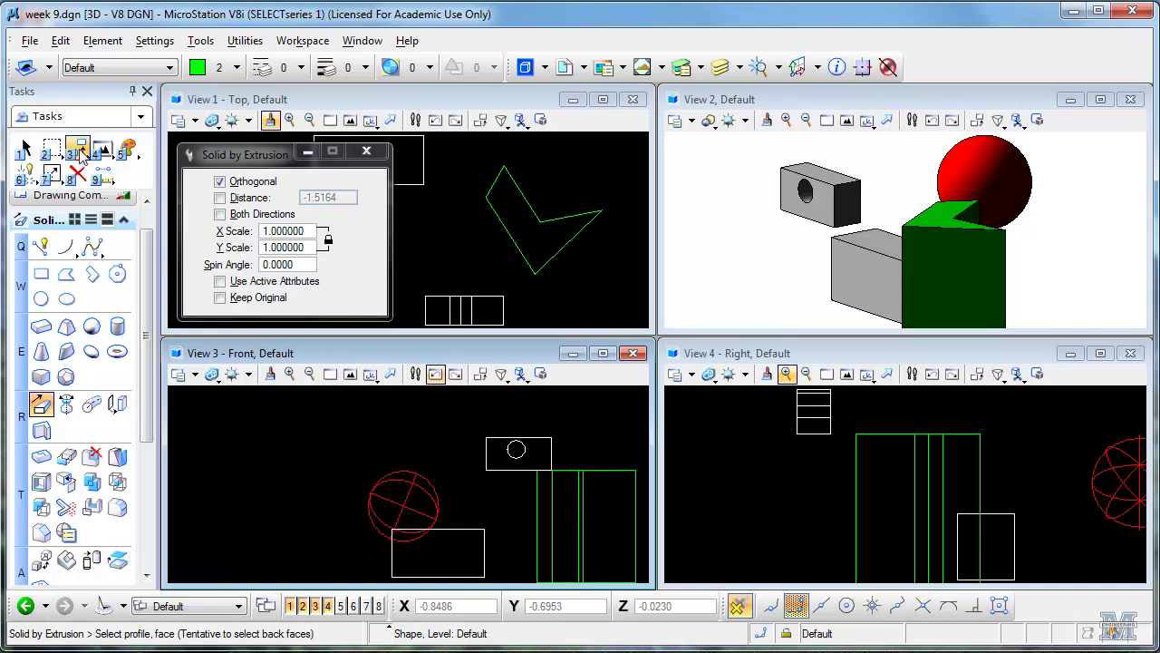
Move the green solid behind the drilled block and in front of the grey box.
left_click(79, 152)
left_click(150, 190)
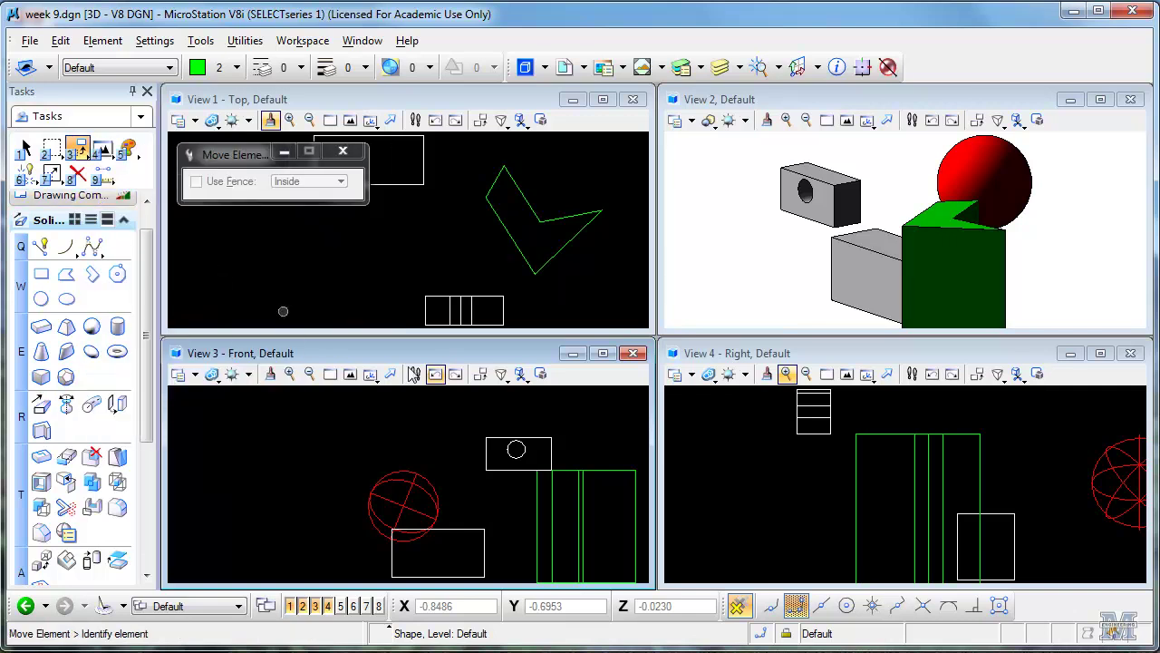
left_click(605, 466)
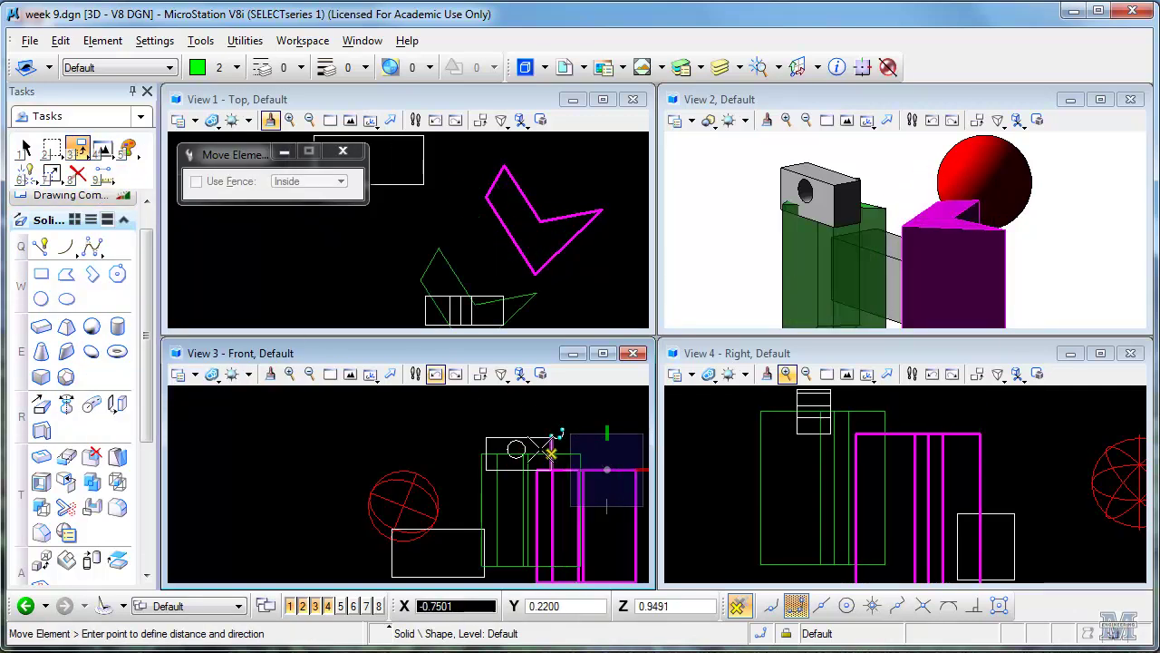
left_click(486, 423)
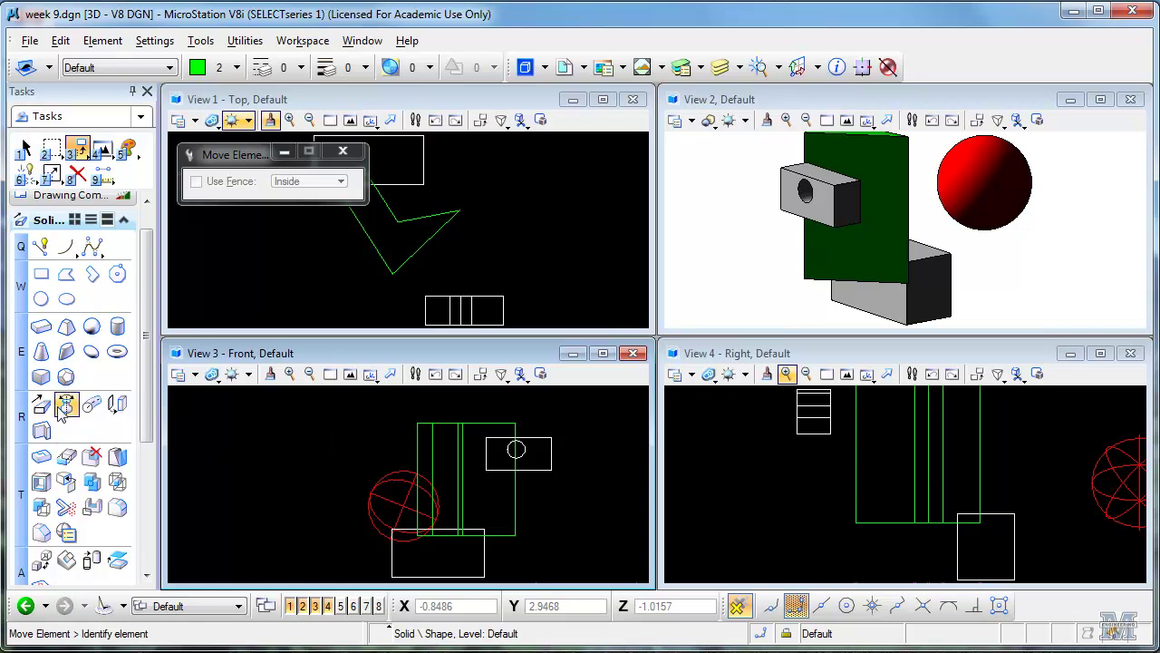
Offset two faces of the green solid by 0.5692 and 0.9280 into a slanted peak.
left_click(66, 456)
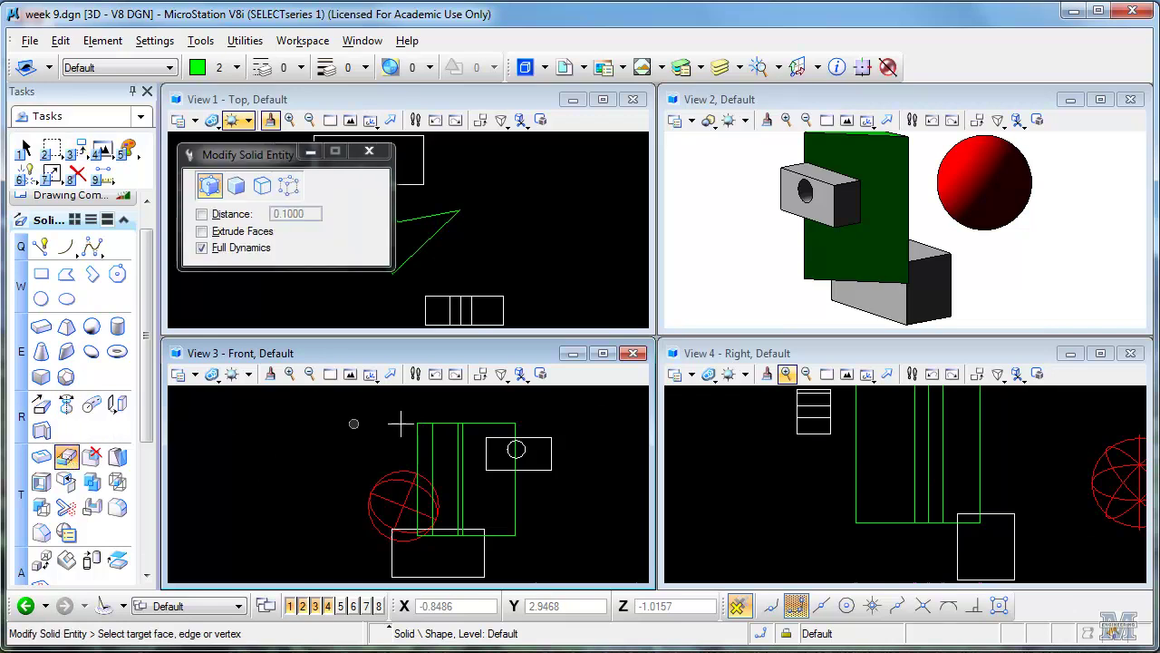
left_click(445, 419)
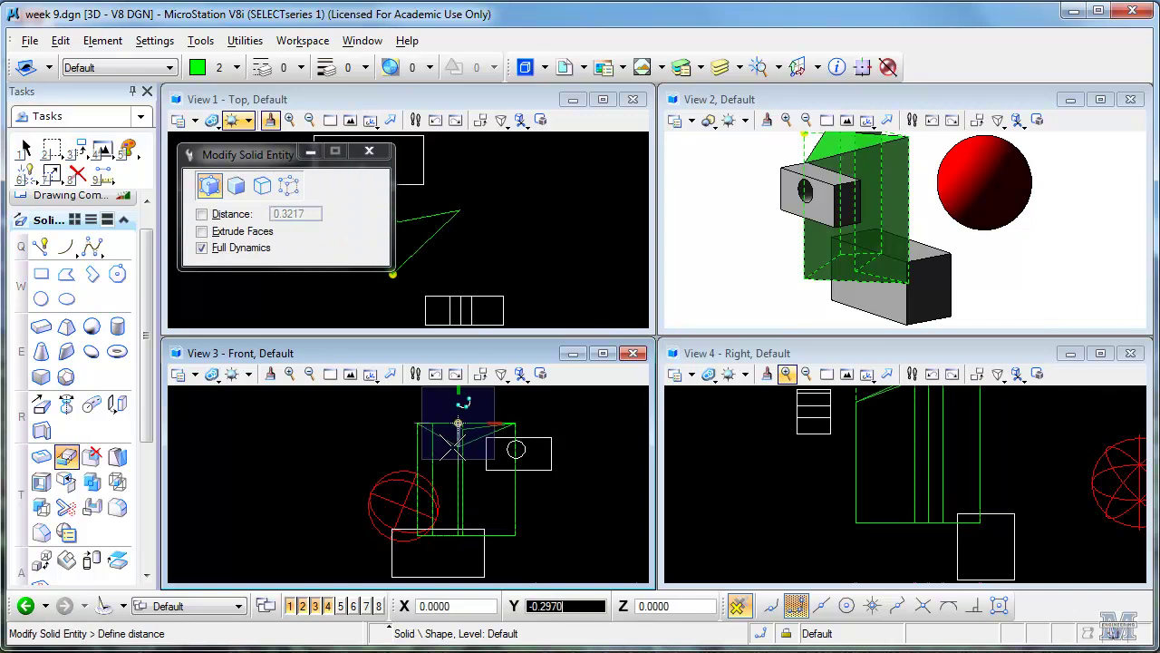
left_click(508, 480)
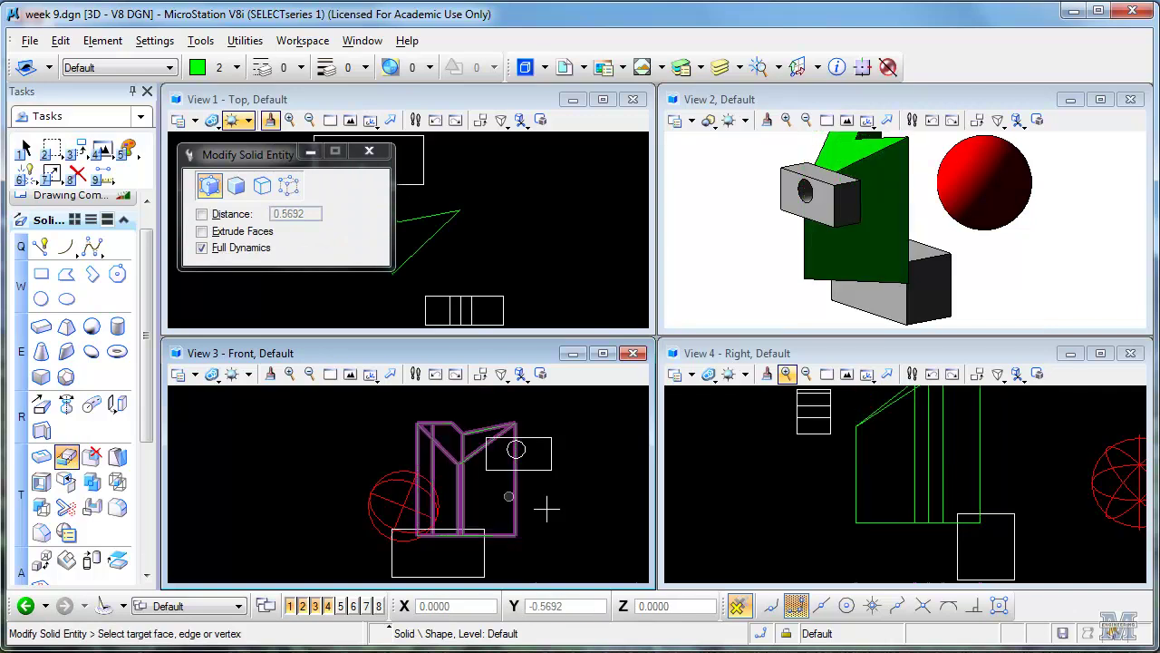
left_click(517, 424)
left_click(543, 490)
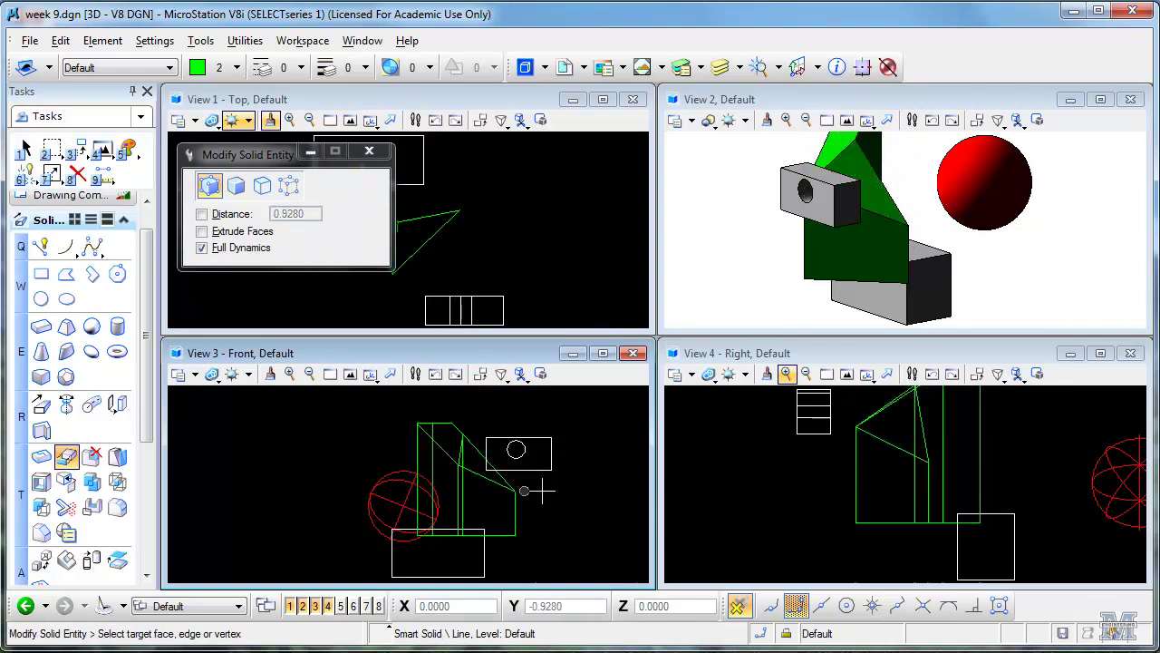
Pull the grey box's end face in by 0.7702, then maximize and fit View 2.
left_click(234, 186)
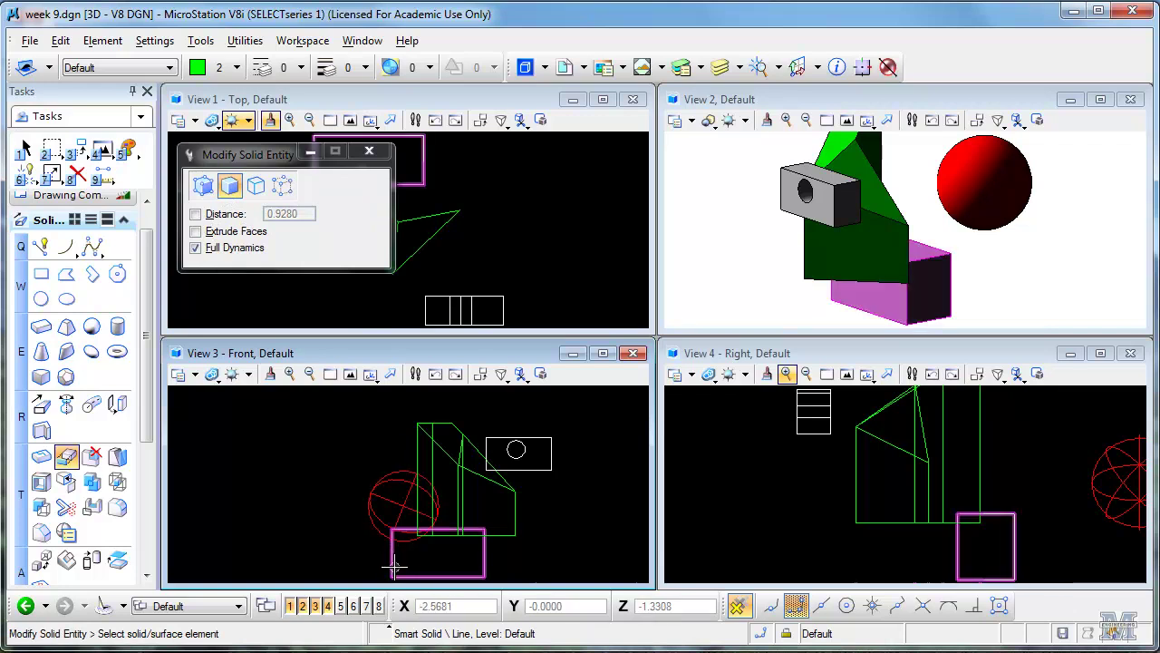
left_click(936, 255)
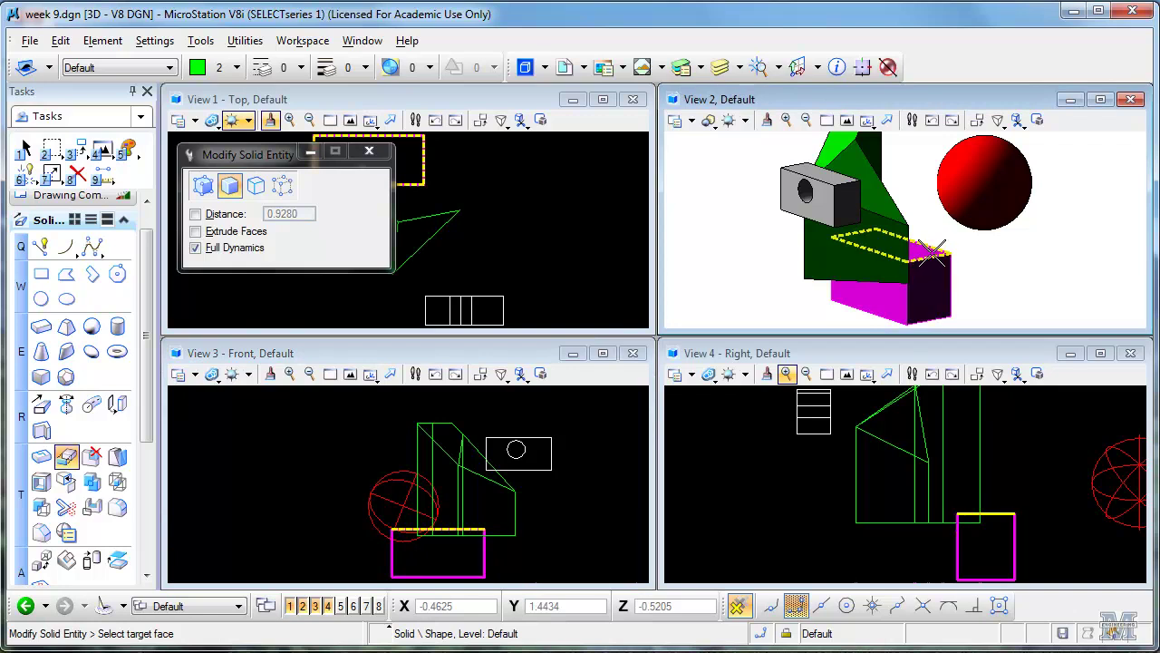
left_click(929, 259)
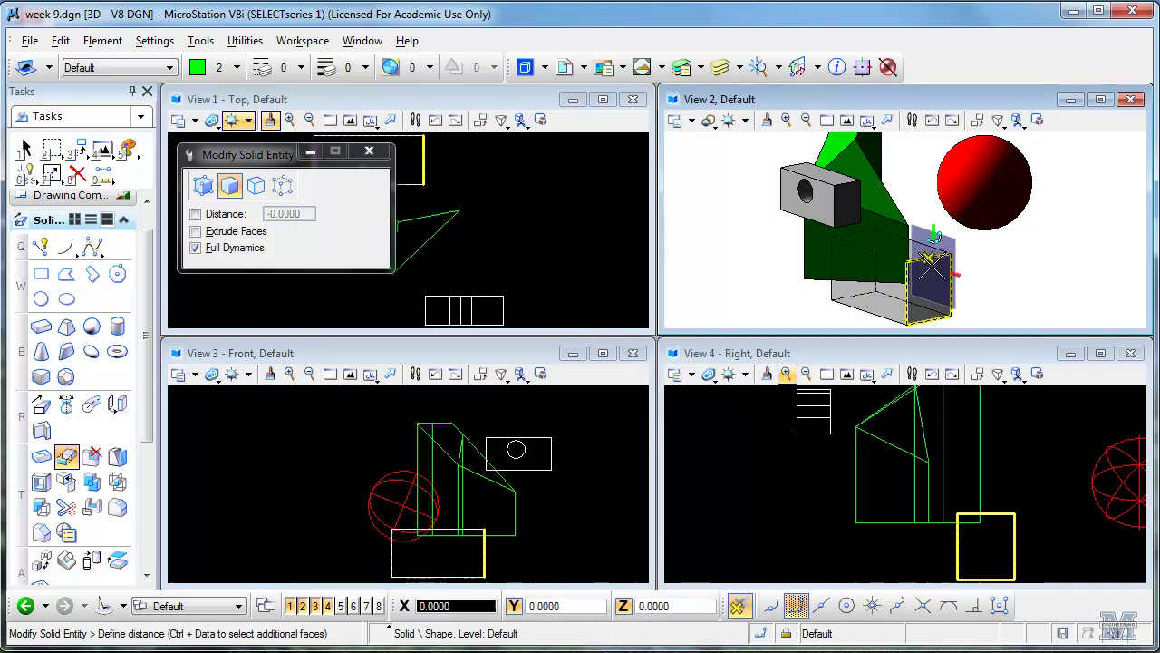
left_click(859, 198)
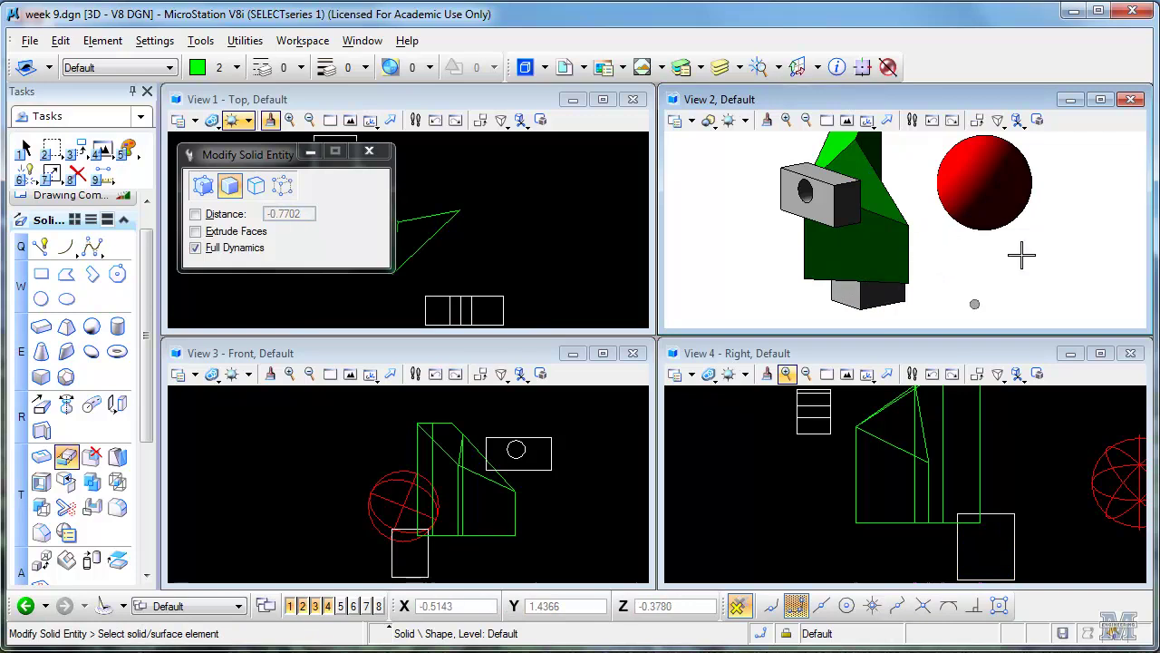
left_click(1101, 100)
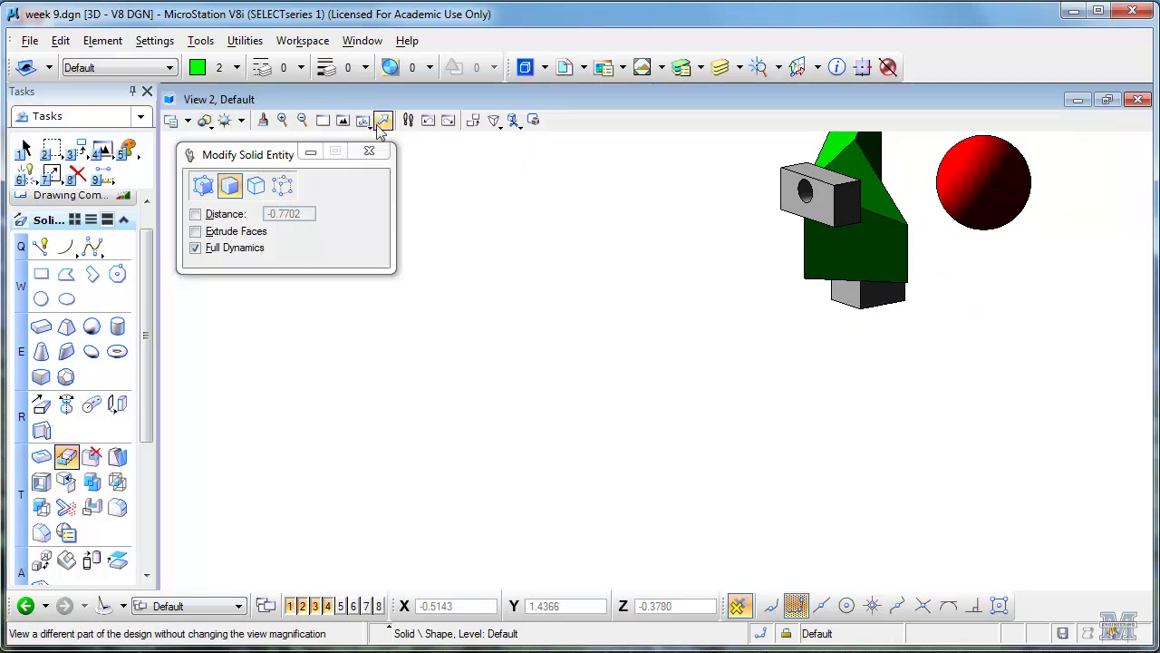
left_click(344, 122)
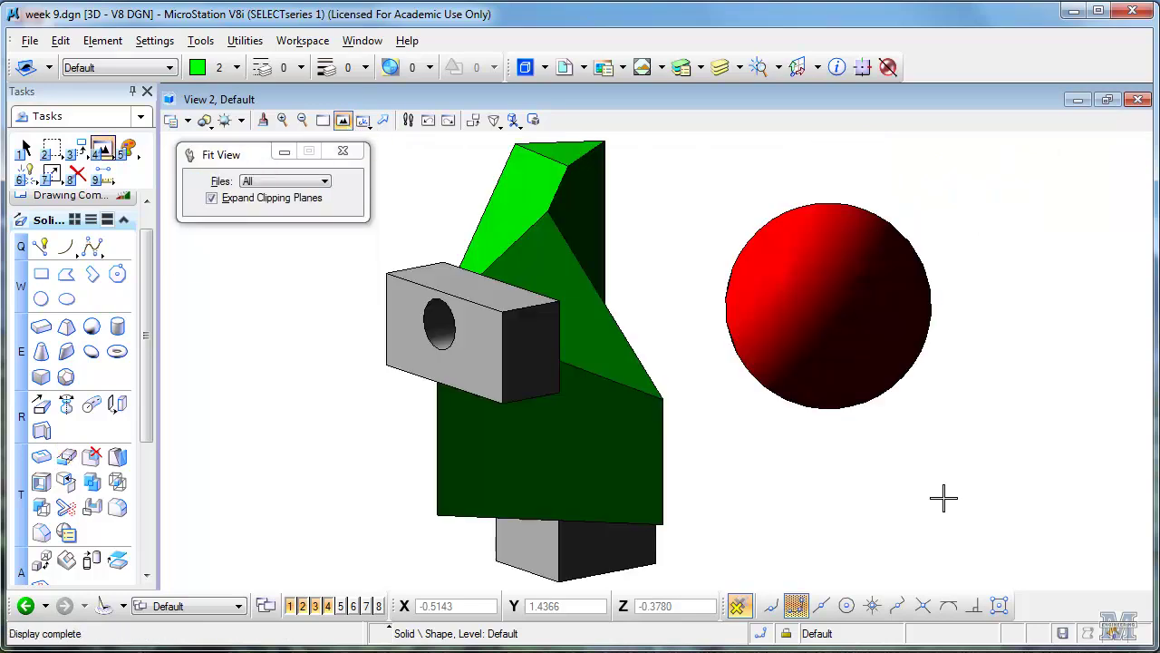